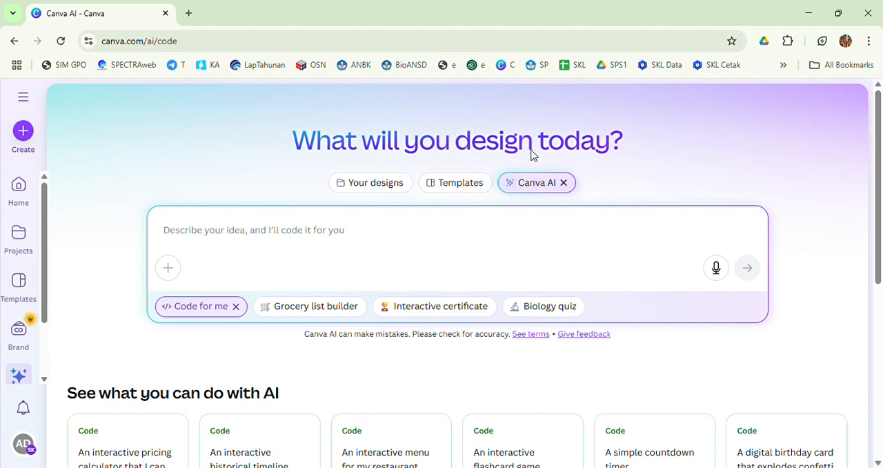
- Submit the prepared Code for me prompt requesting an interactive "Peredaran Darah" digital book for Kelas VI SDIT Permata Bunda with HOTS questions and scoring
{"action": "left_click", "coordinate": [210, 312]}
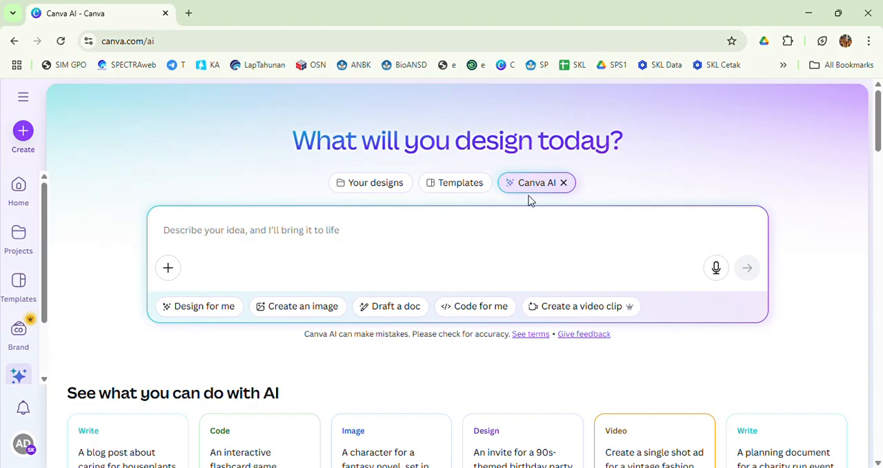
{"action": "left_click", "coordinate": [474, 307]}
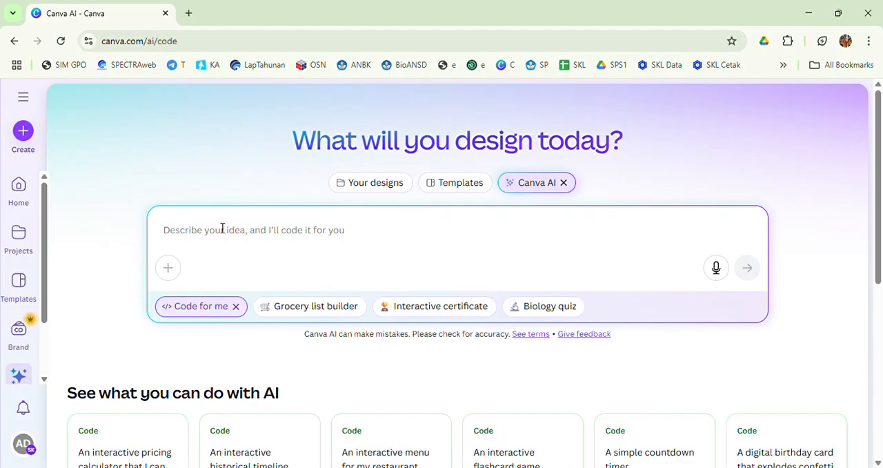
{"action": "key", "text": "ctrl+v"}
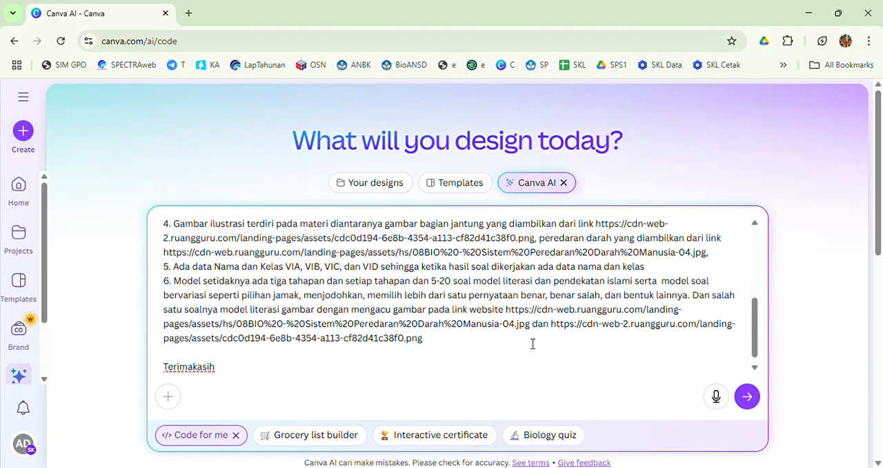
{"action": "left_click", "coordinate": [748, 404]}
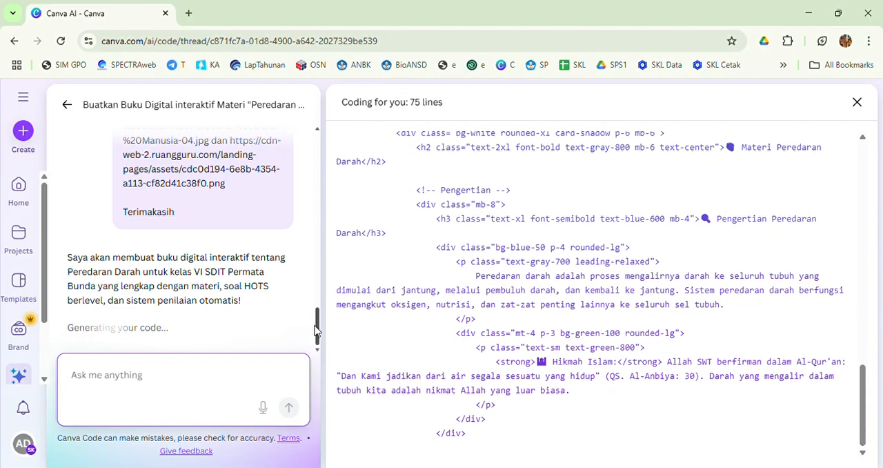
- Review the submitted prompt's numbered requirements on material, HOTS questions, mobile-friendly layout, images, student data and question levels while the code generates
{"action": "left_click_drag", "start_coordinate": [316, 331], "coordinate": [316, 157]}
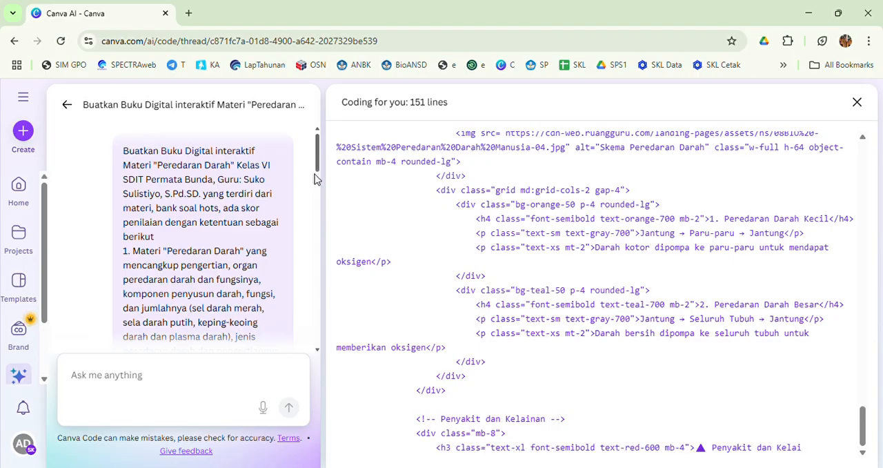
{"action": "mouse_move", "coordinate": [316, 169]}
{"action": "left_mouse_down"}
{"action": "mouse_move", "coordinate": [317, 192]}
{"action": "mouse_move", "coordinate": [317, 181]}
{"action": "left_mouse_up"}
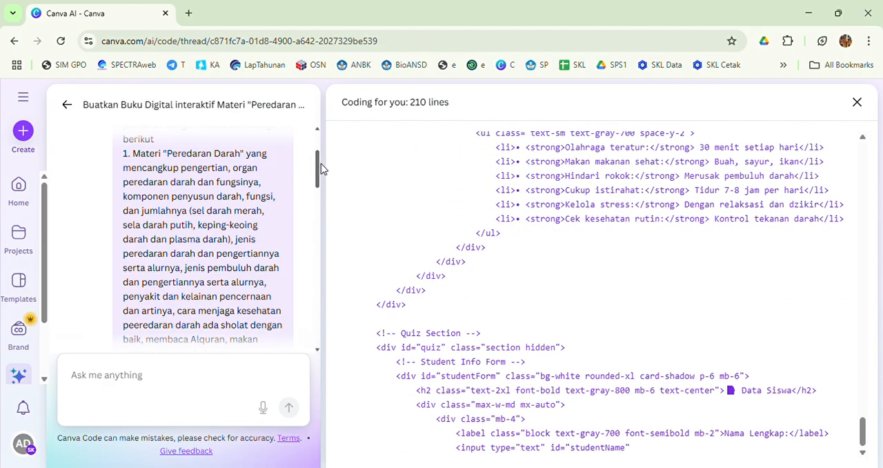
{"action": "left_click_drag", "start_coordinate": [317, 175], "coordinate": [318, 190]}
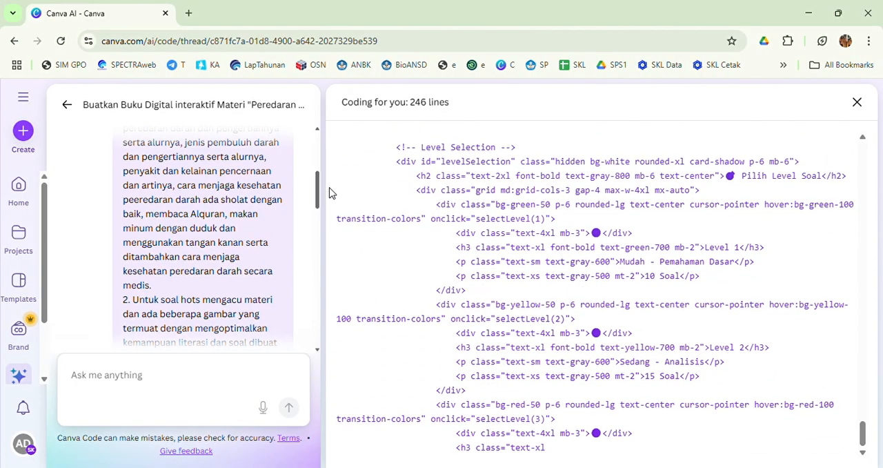
{"action": "left_click_drag", "start_coordinate": [317, 193], "coordinate": [317, 214]}
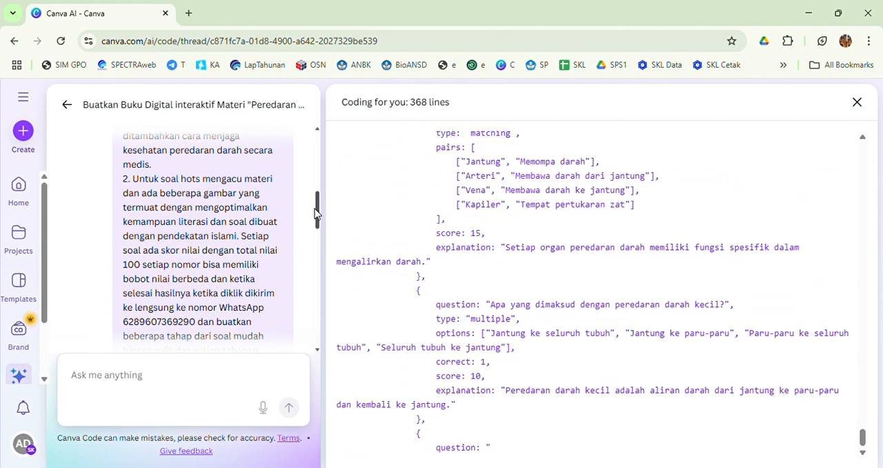
{"action": "left_click_drag", "start_coordinate": [314, 215], "coordinate": [312, 241]}
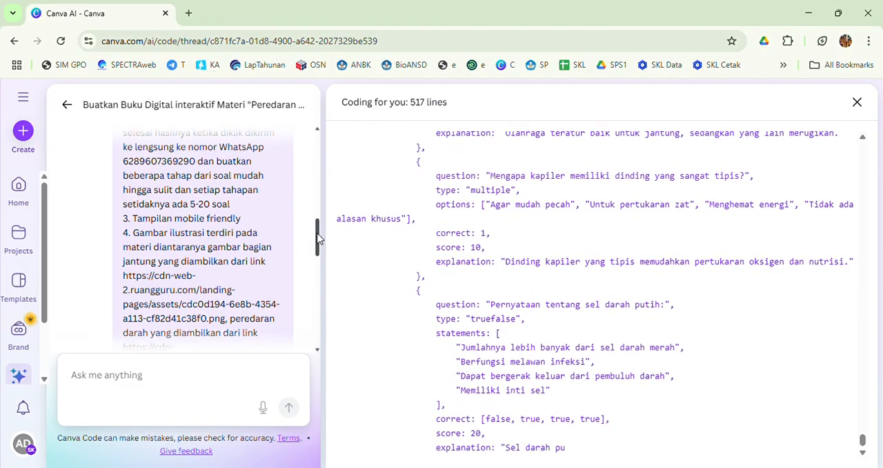
{"action": "left_click_drag", "start_coordinate": [318, 238], "coordinate": [321, 253]}
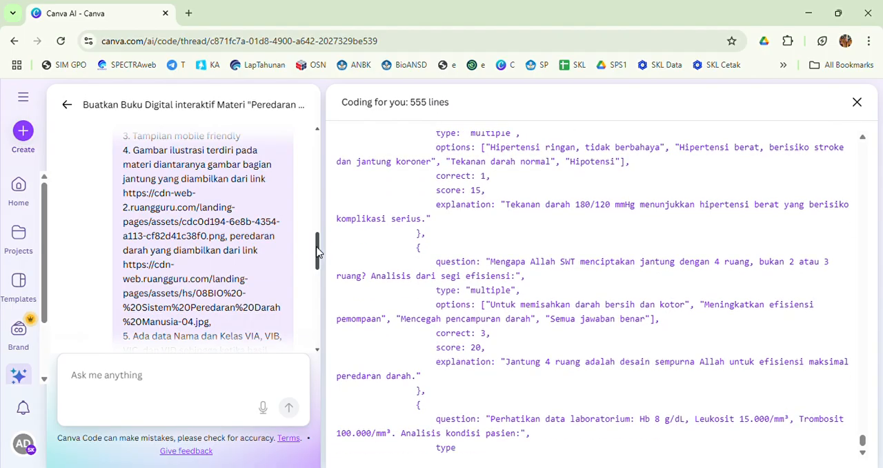
{"action": "left_click_drag", "start_coordinate": [317, 253], "coordinate": [311, 264]}
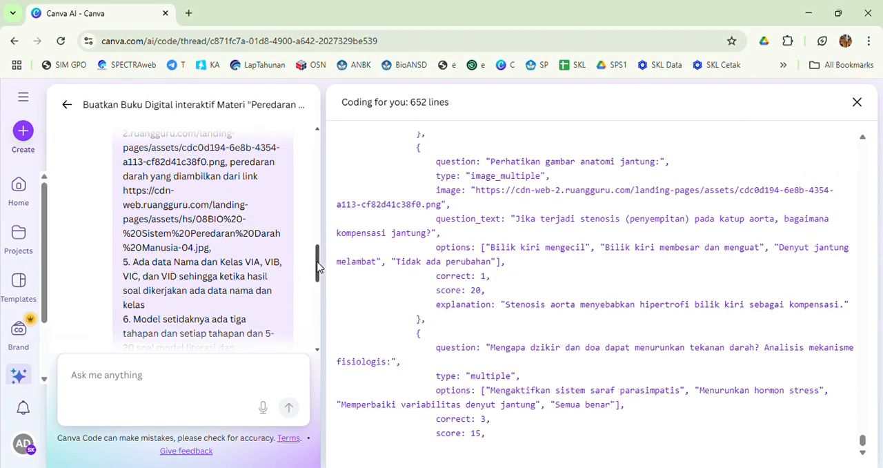
{"action": "left_click_drag", "start_coordinate": [317, 262], "coordinate": [313, 274]}
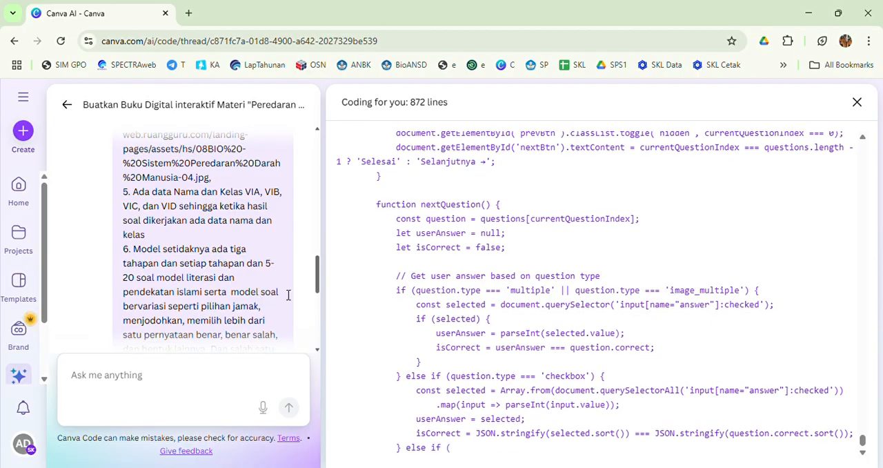
{"action": "left_click_drag", "start_coordinate": [317, 281], "coordinate": [319, 298]}
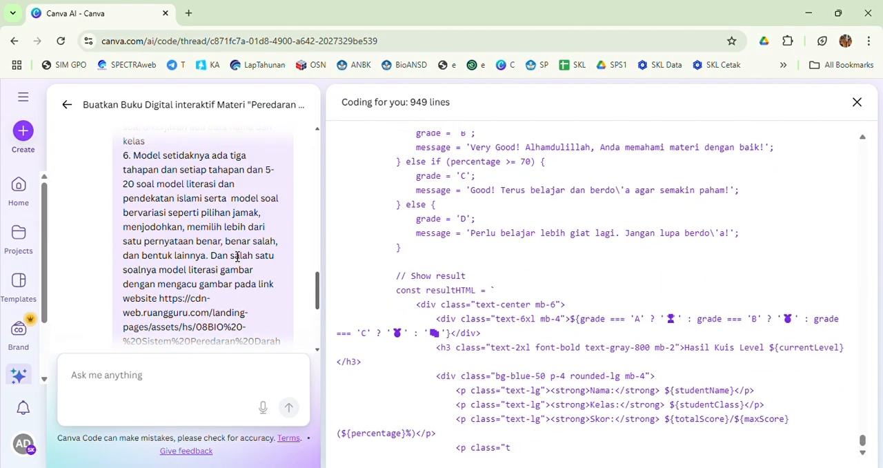
{"action": "left_click_drag", "start_coordinate": [317, 290], "coordinate": [317, 321]}
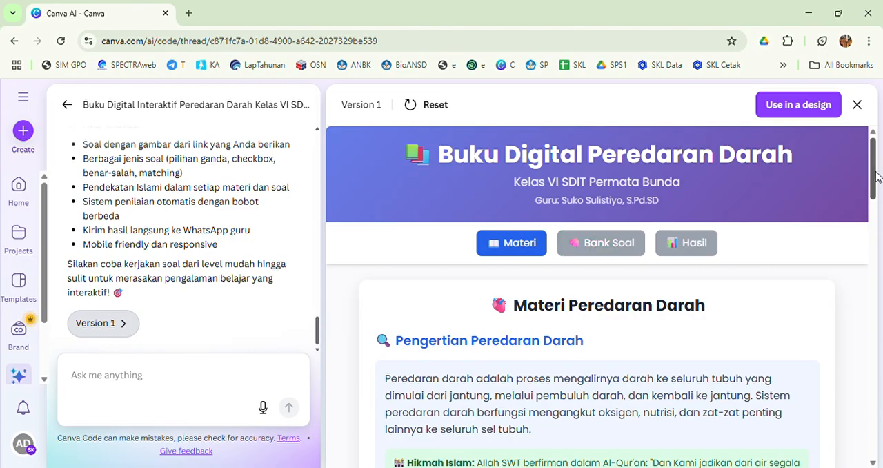
- Look through the Materi section of the generated digital book and open its Bank Soal section
{"action": "left_click_drag", "start_coordinate": [872, 178], "coordinate": [854, 216]}
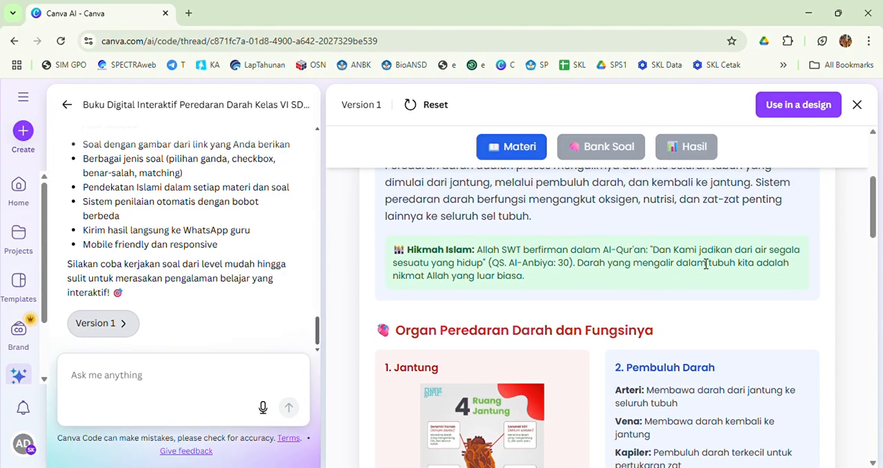
{"action": "left_click_drag", "start_coordinate": [872, 207], "coordinate": [857, 169]}
{"action": "left_click", "coordinate": [621, 243]}
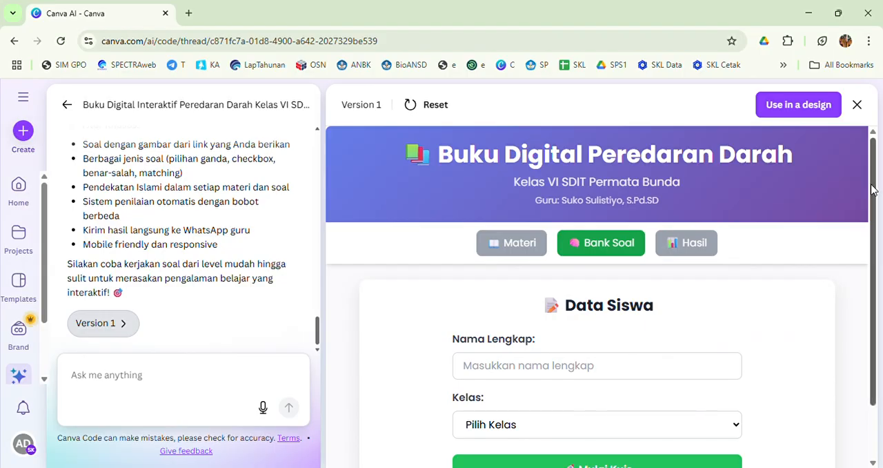
- Enter the student's name, choose class VI C, and start the Level 1 quiz
{"action": "left_click_drag", "start_coordinate": [872, 189], "coordinate": [872, 248]}
{"action": "left_click", "coordinate": [553, 315]}
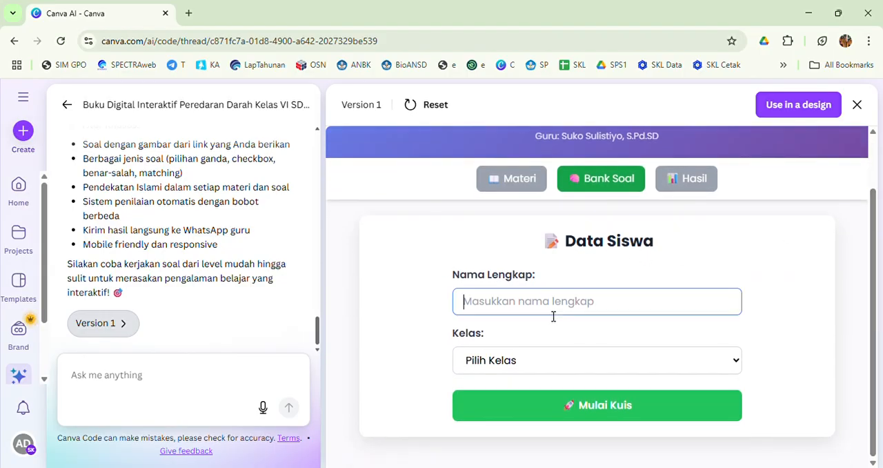
{"action": "type", "text": "Suko"}
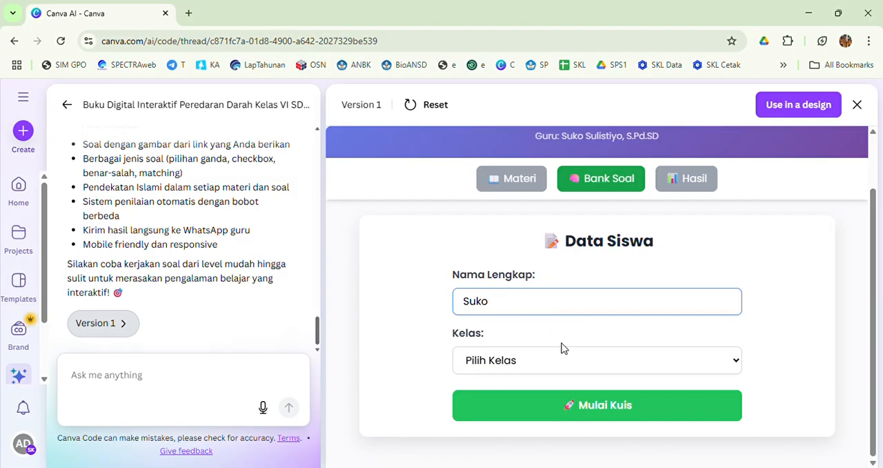
{"action": "left_click", "coordinate": [567, 362]}
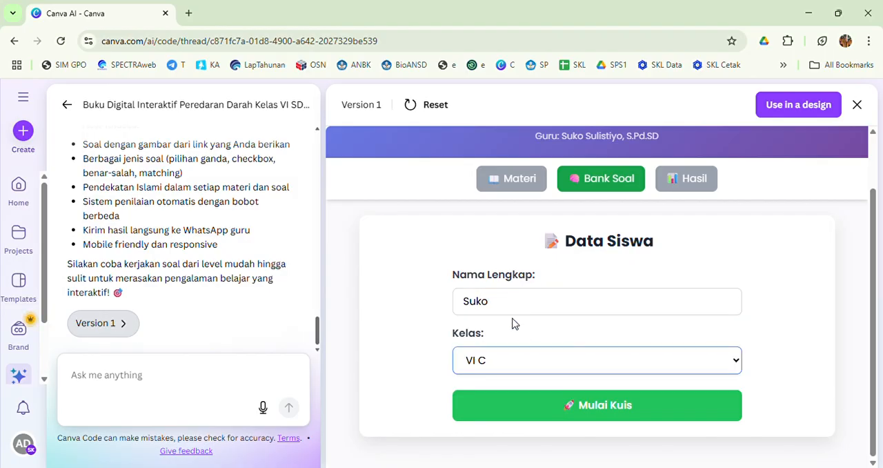
{"action": "left_click", "coordinate": [601, 409]}
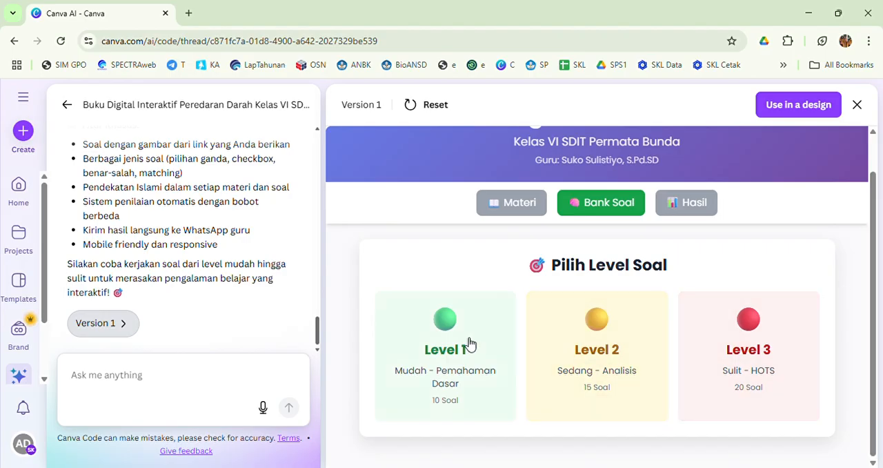
{"action": "left_click", "coordinate": [457, 381]}
- Answer quiz questions 1 to 4 with Memompa darah, 4 ruang, Keping darah, and Salah for the statement Berwarna putih
{"action": "left_click_drag", "start_coordinate": [873, 268], "coordinate": [866, 316]}
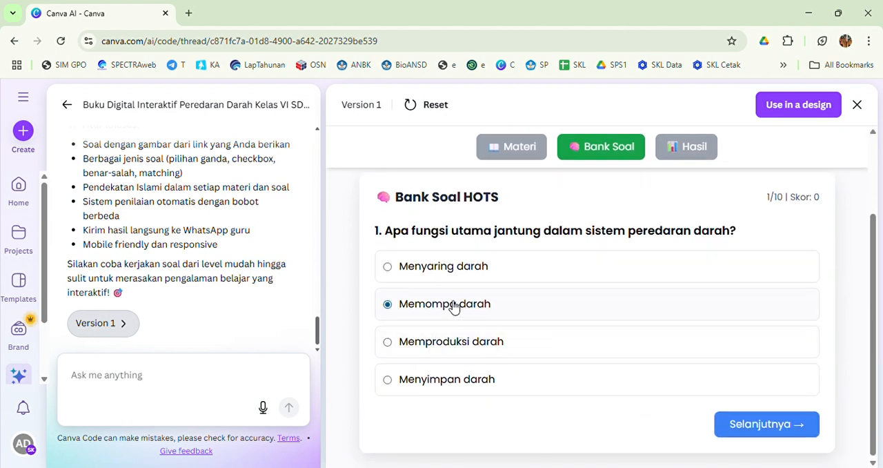
{"action": "left_click", "coordinate": [772, 426]}
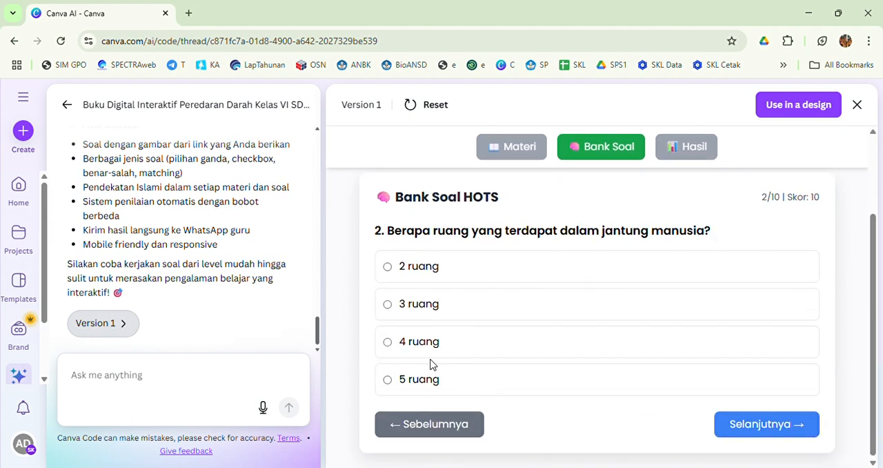
{"action": "left_click", "coordinate": [772, 427]}
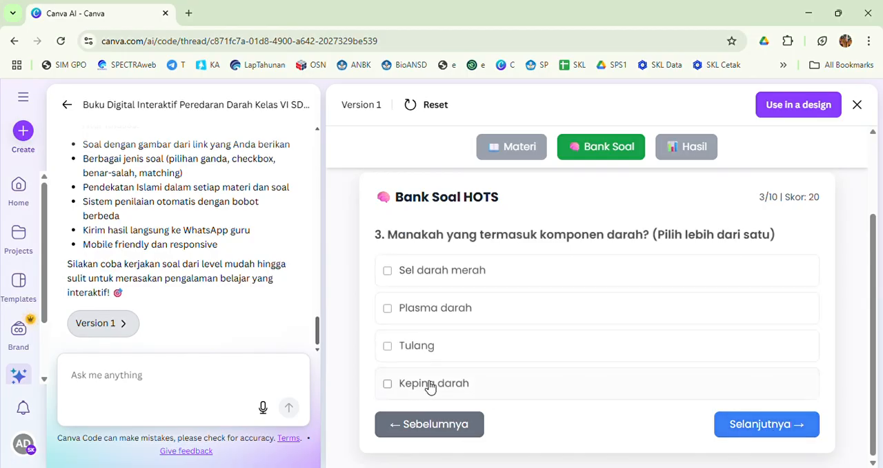
{"action": "left_click", "coordinate": [755, 424]}
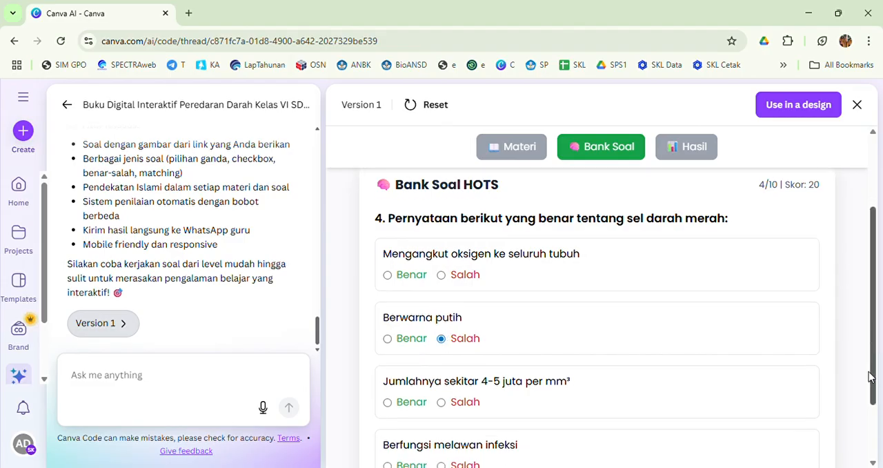
{"action": "scroll", "coordinate": [873, 369], "scroll_direction": "down", "scroll_amount": 2}
{"action": "left_click", "coordinate": [763, 428]}
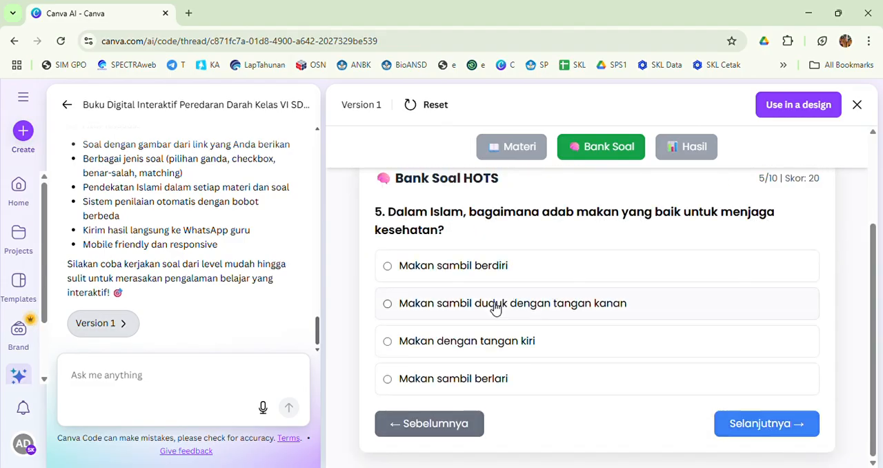
- Work through questions 5 to 9, choosing Makan sambil duduk dengan tangan kanan for 5, Jantung ke paru-paru for 7 and Salah for 9
{"action": "left_click", "coordinate": [766, 423]}
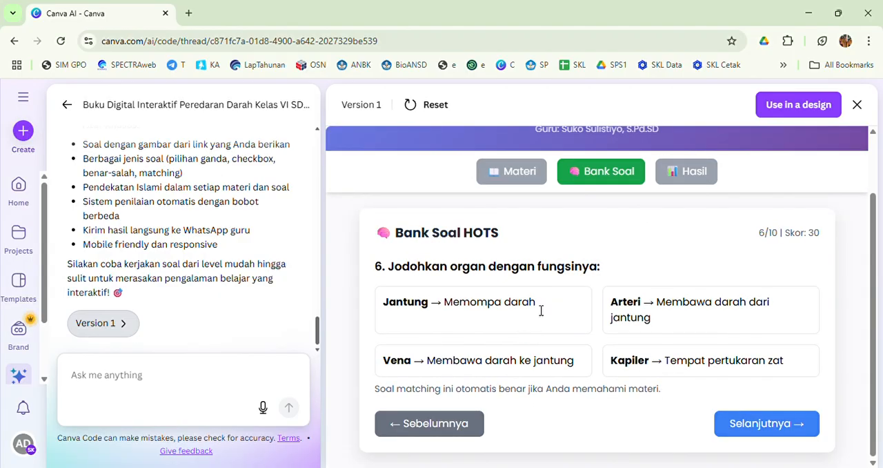
{"action": "left_click", "coordinate": [764, 428]}
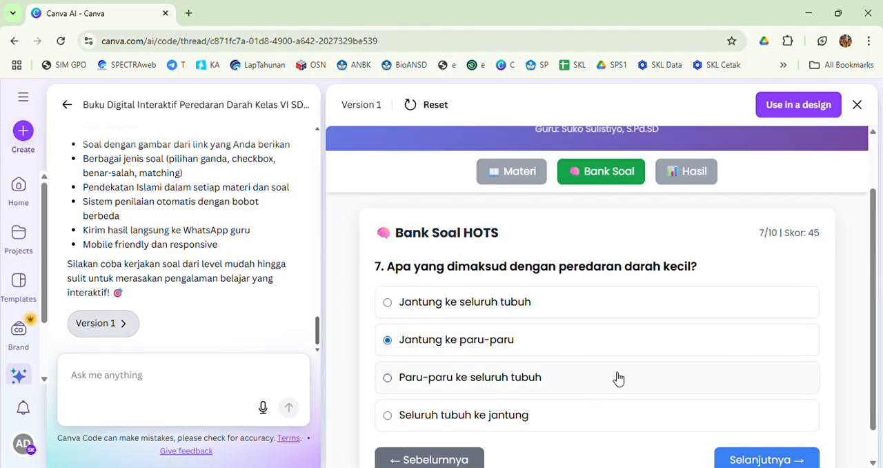
{"action": "left_click", "coordinate": [745, 460]}
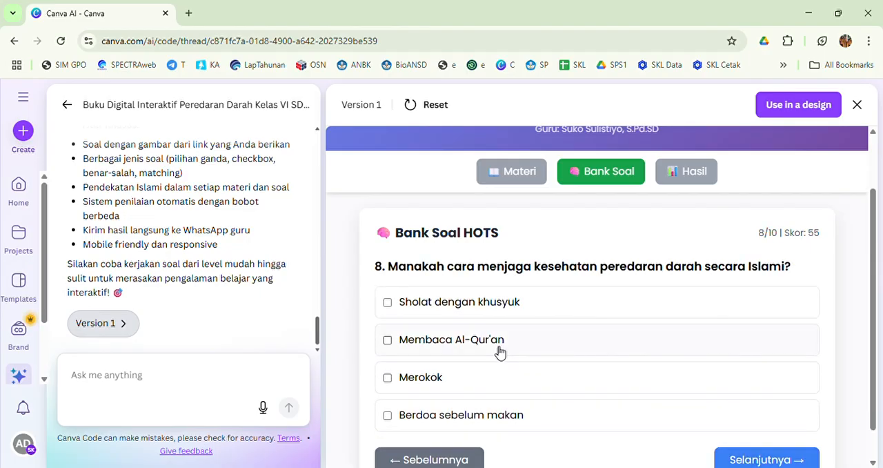
{"action": "left_click", "coordinate": [802, 461]}
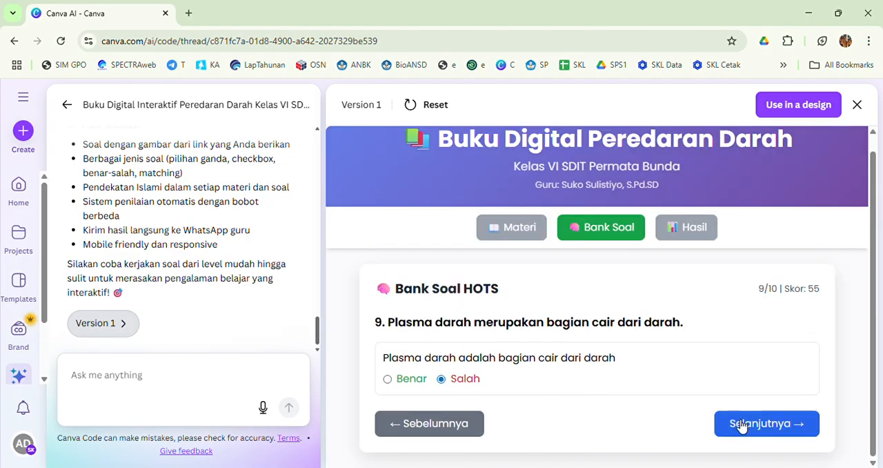
{"action": "left_click", "coordinate": [766, 434]}
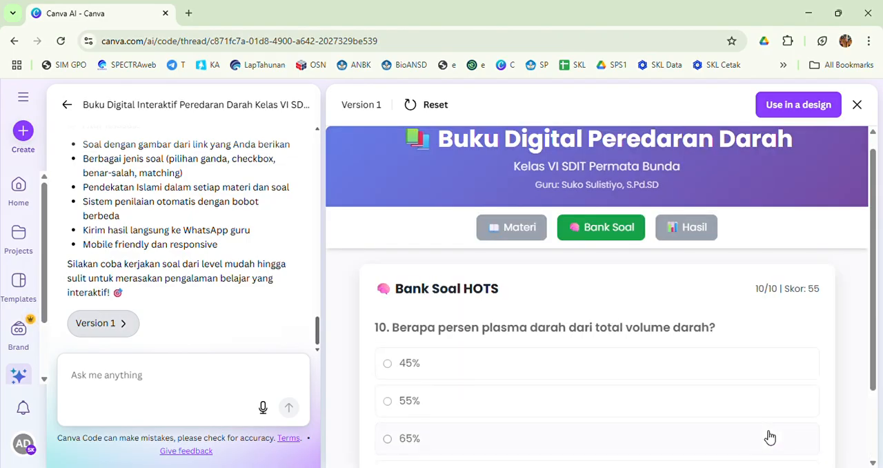
- Answer question 10 with 55% and finish the Level 1 quiz
{"action": "left_click", "coordinate": [411, 395]}
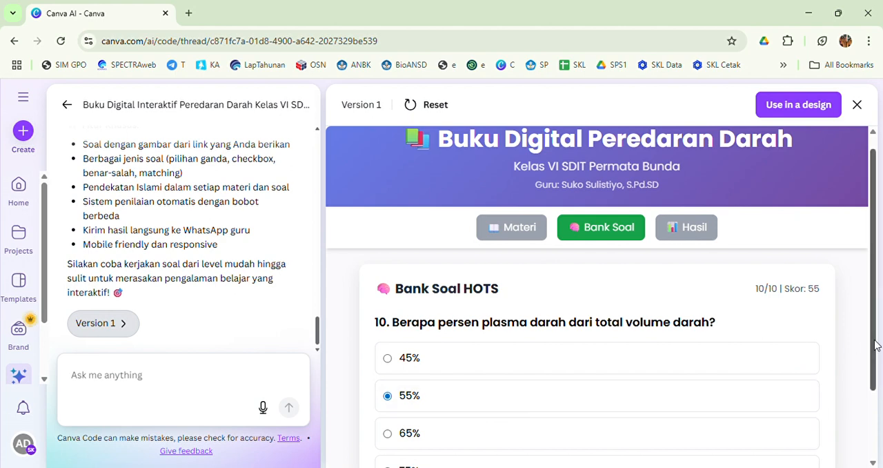
{"action": "scroll", "coordinate": [873, 338], "scroll_direction": "down", "scroll_amount": 2}
{"action": "left_click", "coordinate": [785, 423]}
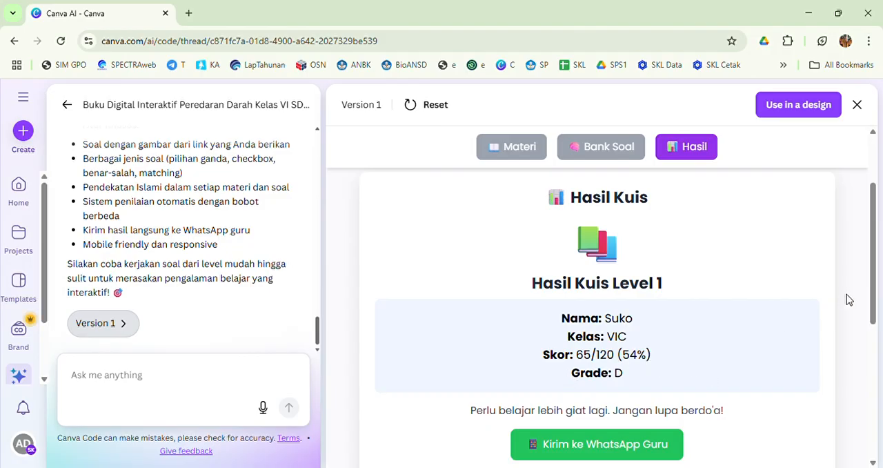
- Try to send the quiz result to the teacher's WhatsApp, and return to the Canva AI page
{"action": "scroll", "coordinate": [796, 348], "scroll_direction": "down", "scroll_amount": 1}
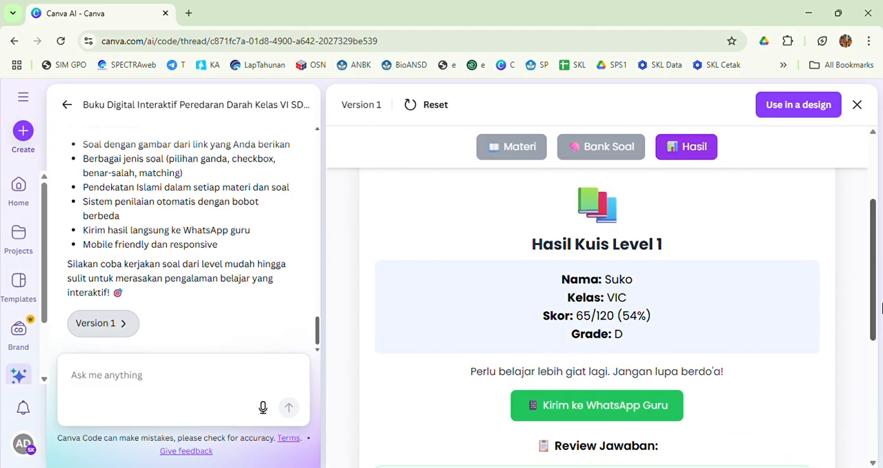
{"action": "left_click", "coordinate": [633, 405]}
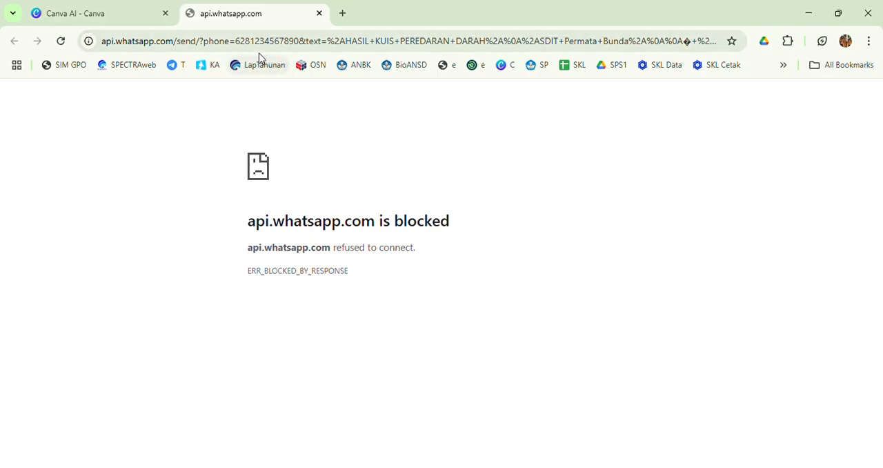
{"action": "left_click", "coordinate": [111, 19]}
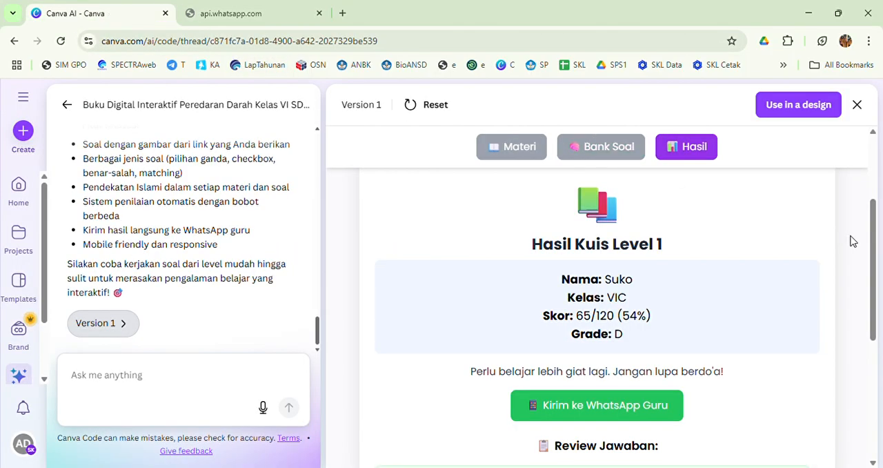
- Review the Level 1 quiz result page and switch through the Materi, Bank Soal and Hasil sections of the digital book
{"action": "left_click_drag", "start_coordinate": [874, 252], "coordinate": [869, 180]}
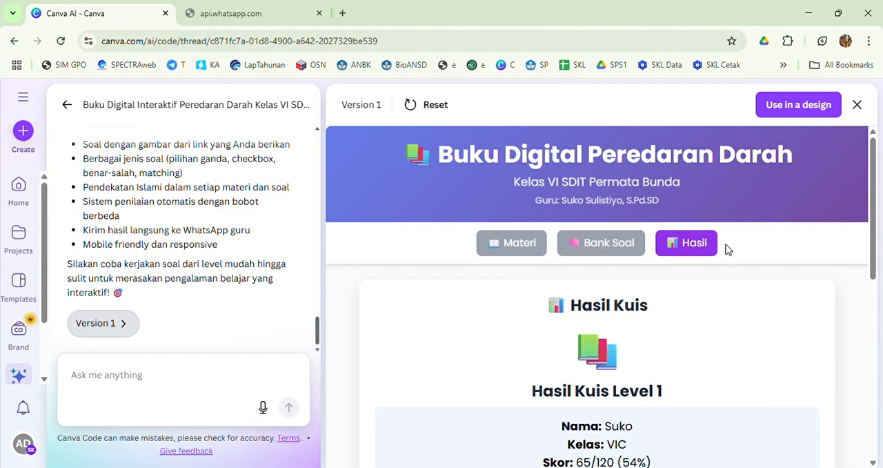
{"action": "mouse_move", "coordinate": [872, 186]}
{"action": "left_mouse_down"}
{"action": "mouse_move", "coordinate": [880, 264]}
{"action": "mouse_move", "coordinate": [882, 188]}
{"action": "left_mouse_up"}
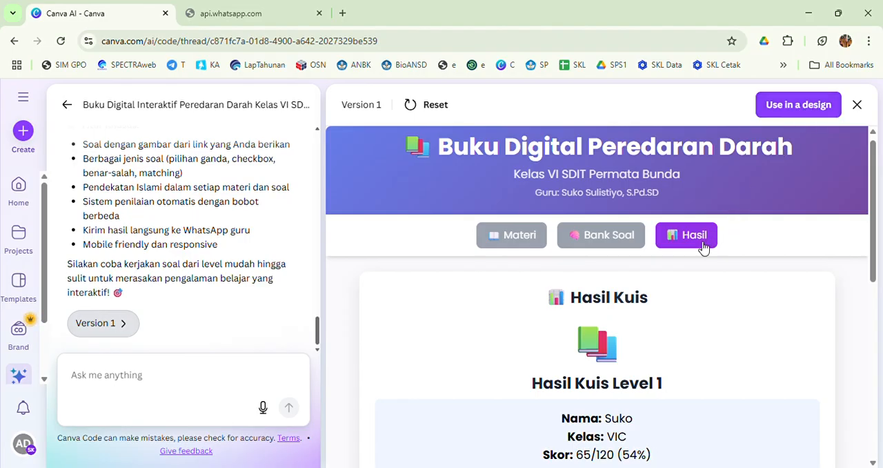
{"action": "left_click", "coordinate": [586, 245]}
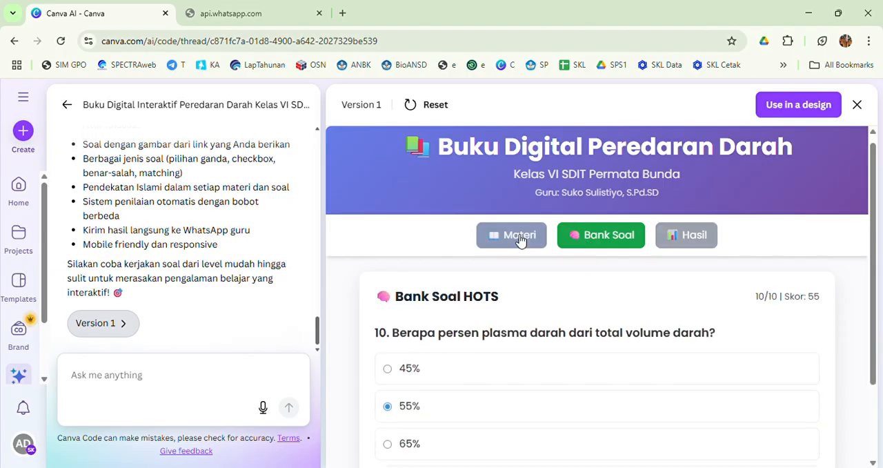
{"action": "left_click", "coordinate": [515, 236]}
{"action": "left_click", "coordinate": [596, 237]}
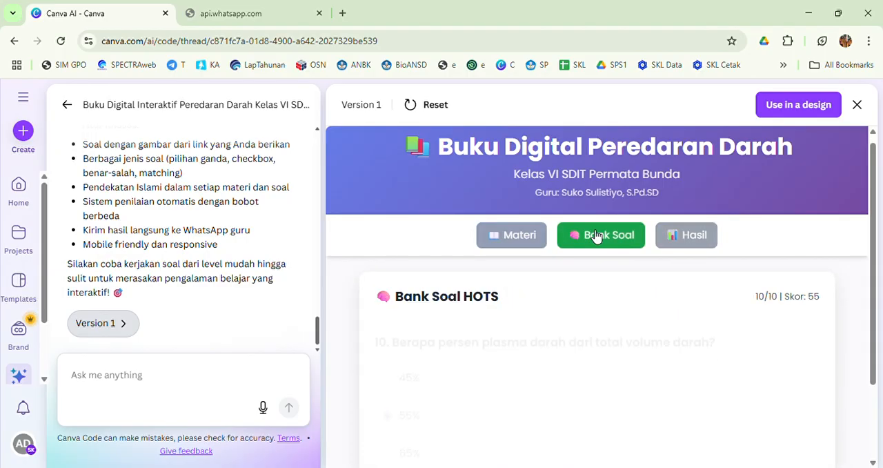
{"action": "left_click", "coordinate": [693, 237]}
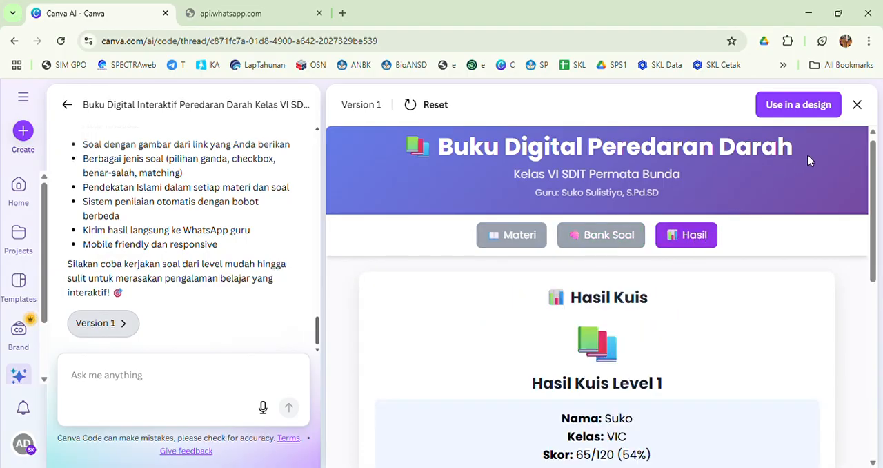
{"action": "left_click", "coordinate": [858, 106]}
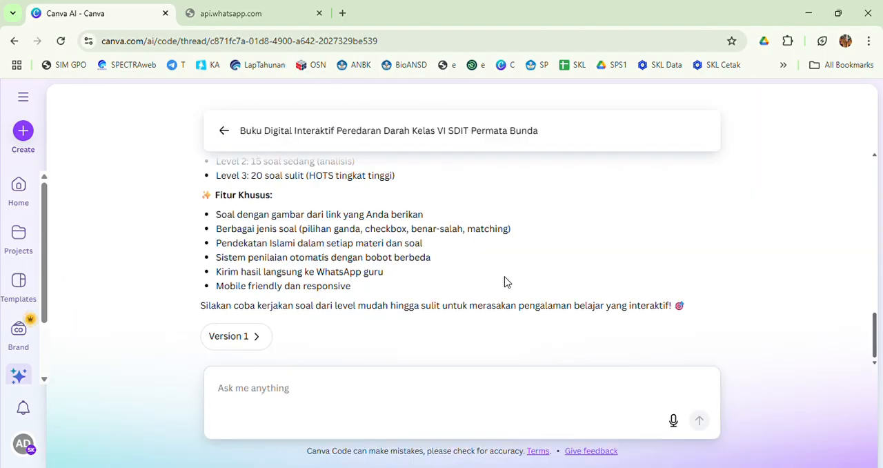
{"action": "left_click", "coordinate": [240, 394]}
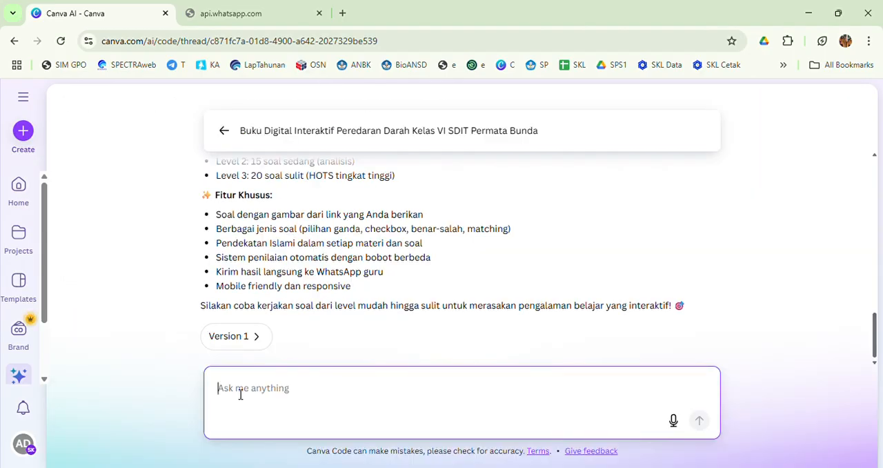
{"action": "type", "text": "tombol "}
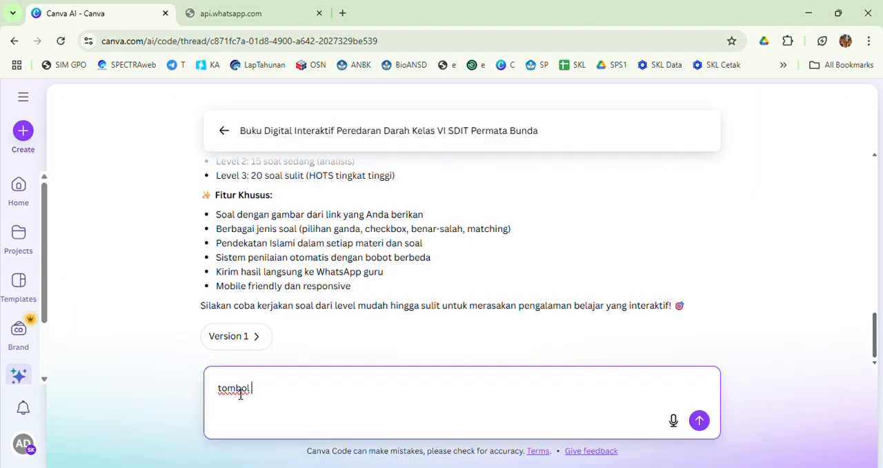
{"action": "type", "text": "yida"}
{"action": "type", "text": "dak"}
- Reopen Version 1 of the digital book and use it in a Website design
{"action": "left_click", "coordinate": [239, 343]}
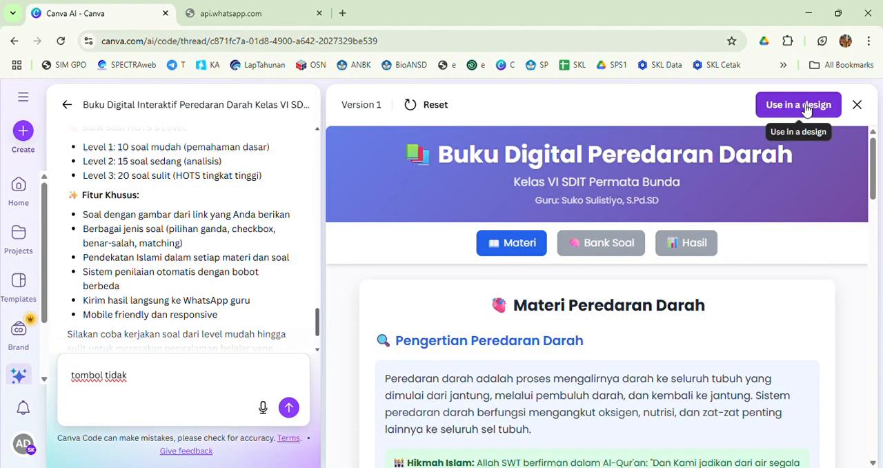
{"action": "left_click", "coordinate": [804, 107]}
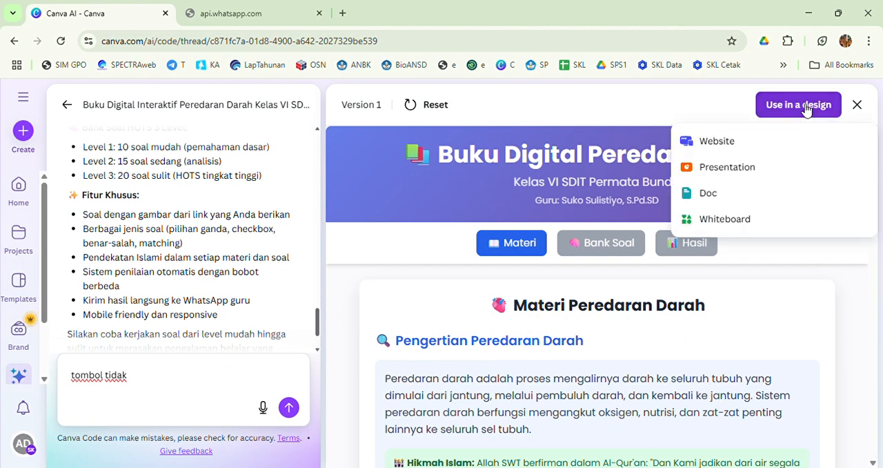
{"action": "left_click", "coordinate": [710, 142]}
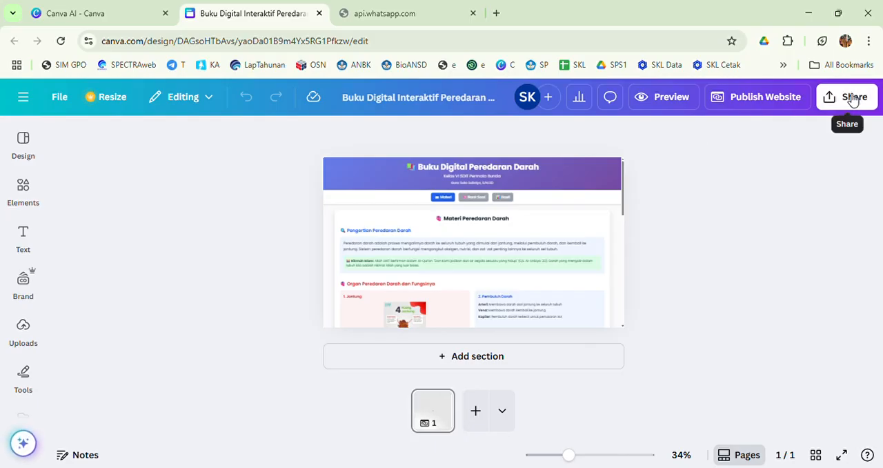
- Start publishing the design as a website and enter the teacher's nickname as the my.canva.site address
{"action": "left_click", "coordinate": [852, 99]}
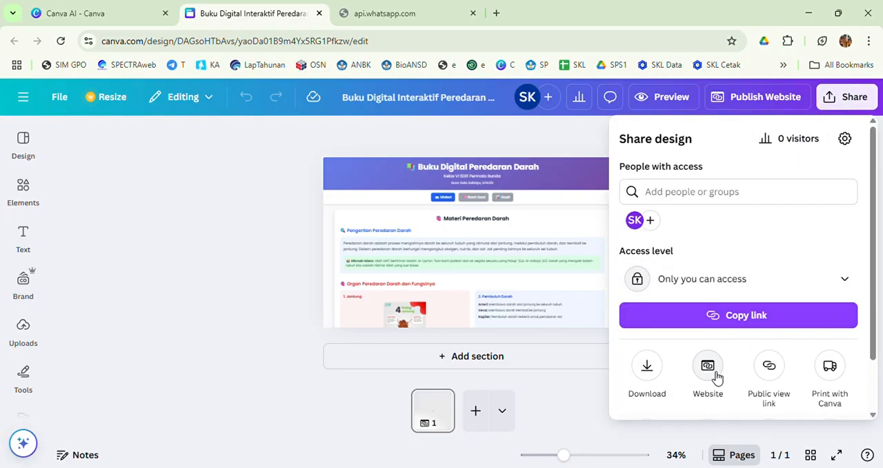
{"action": "left_click", "coordinate": [710, 373]}
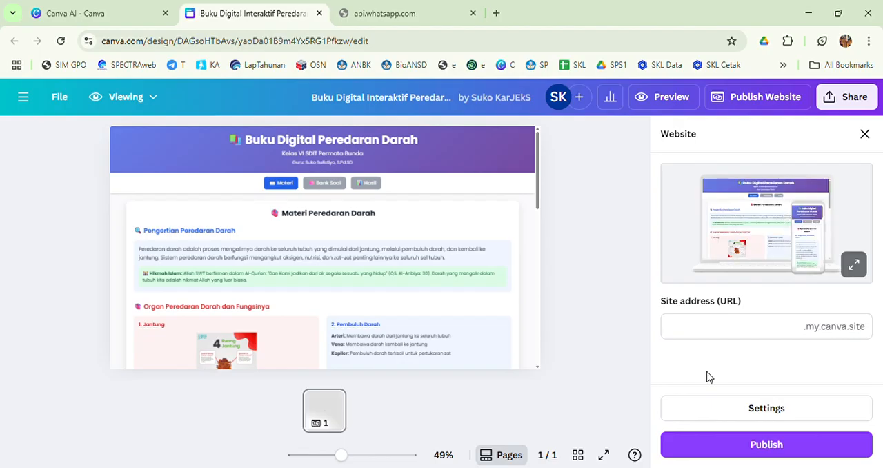
{"action": "left_click", "coordinate": [747, 330]}
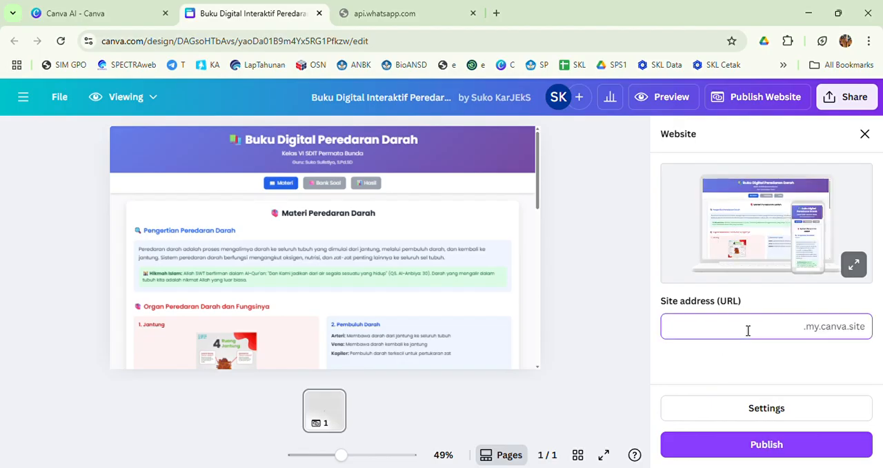
{"action": "type", "text": "kangsuko"}
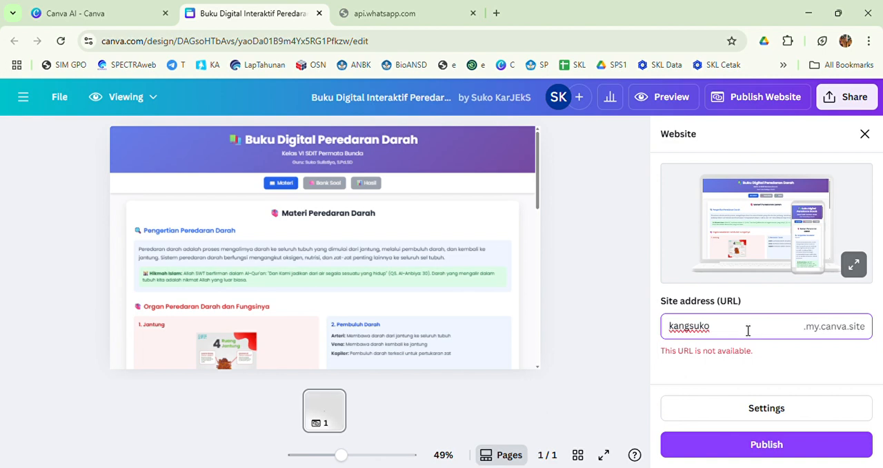
- Try the site address with a hyphen and with an underscore between the two parts of the nickname
{"action": "left_click", "coordinate": [690, 327]}
{"action": "type", "text": "-"}
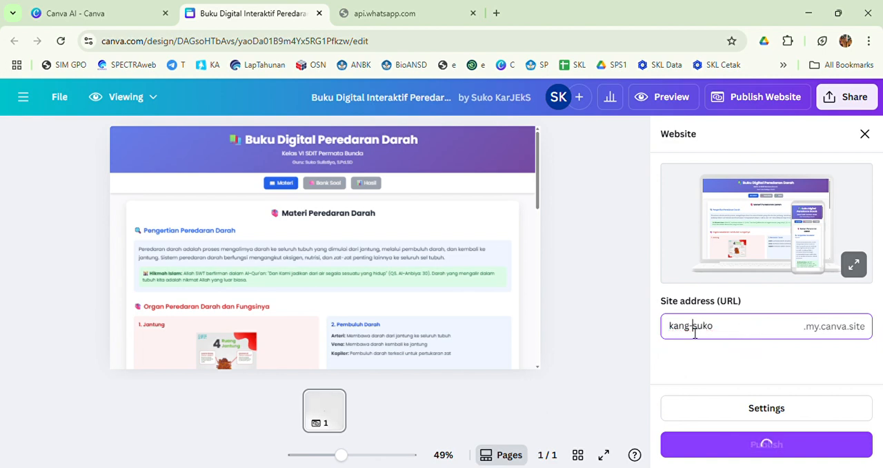
{"action": "key", "text": "BackSpace"}
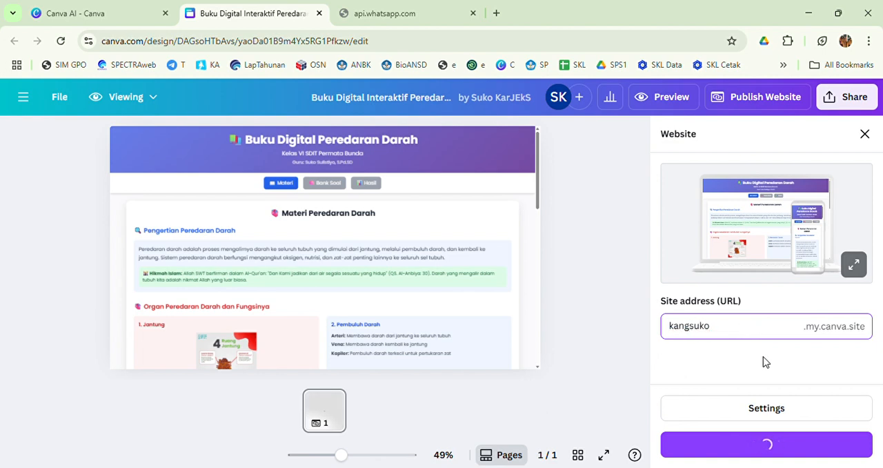
{"action": "type", "text": "_"}
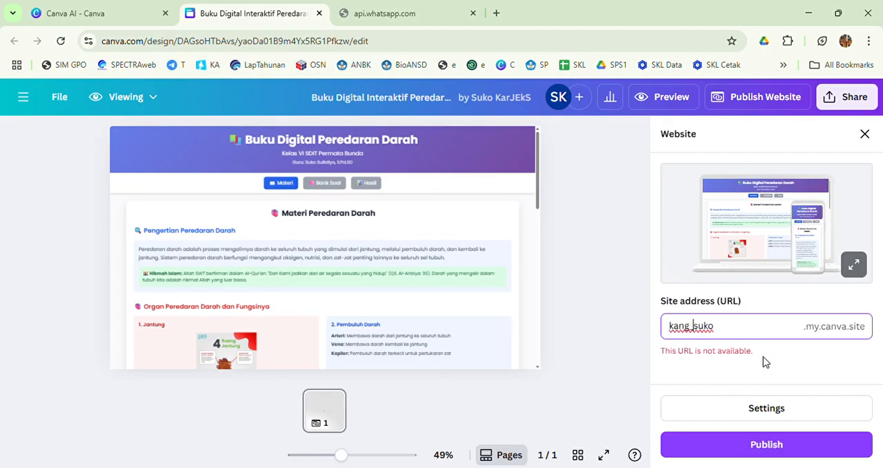
- Replace the first part of the site address with "guru", try to publish the website and dismiss the resulting dialog
{"action": "key", "text": "BackSpace"}
{"action": "key", "text": "BackSpace"}
{"action": "key", "text": "BackSpace"}
{"action": "key", "text": "BackSpace"}
{"action": "key", "text": "BackSpace"}
{"action": "key", "text": "BackSpace"}
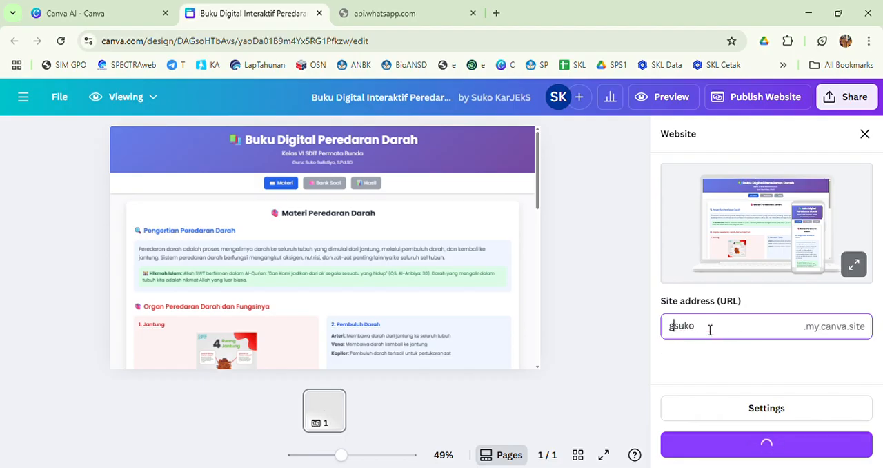
{"action": "type", "text": "guru"}
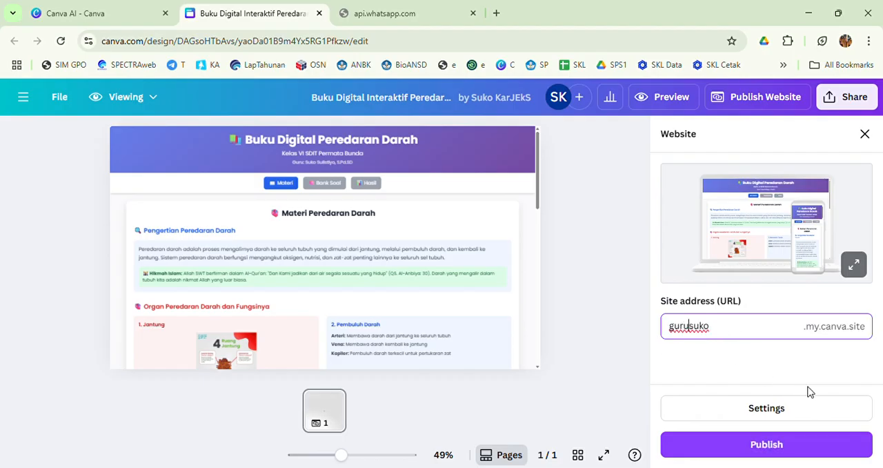
{"action": "left_click", "coordinate": [779, 450]}
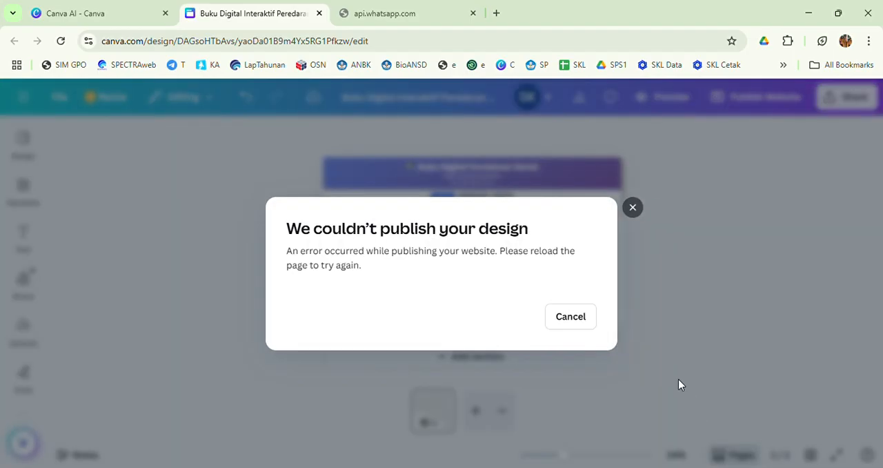
{"action": "left_click", "coordinate": [633, 208]}
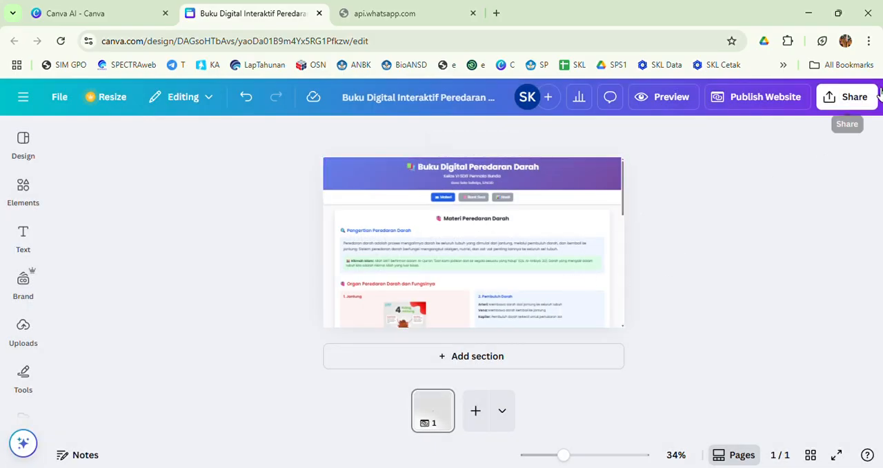
- Reopen the website publishing settings and edit the page path so that it begins with "peredaran-darah"
{"action": "left_click", "coordinate": [762, 99]}
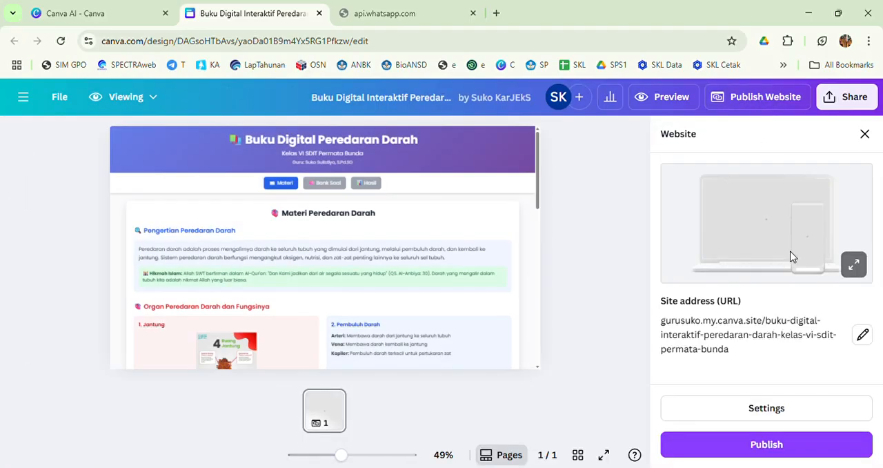
{"action": "left_click", "coordinate": [863, 335]}
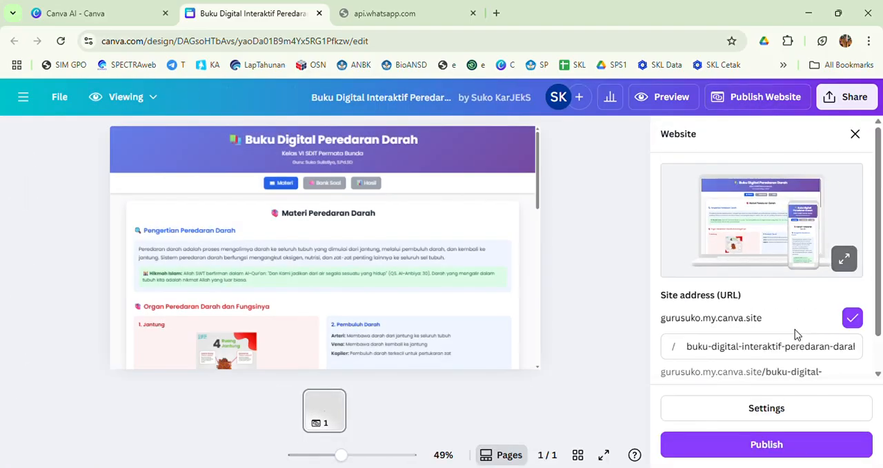
{"action": "left_click", "coordinate": [820, 352]}
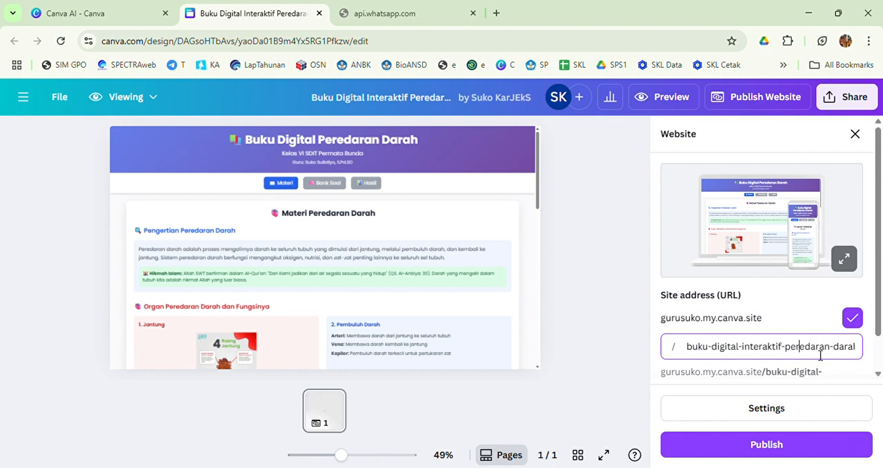
{"action": "key", "text": "BackSpace"}
{"action": "key", "text": "BackSpace"}
{"action": "key", "text": "BackSpace"}
{"action": "key", "text": "BackSpace"}
{"action": "key", "text": "BackSpace"}
{"action": "key", "text": "BackSpace"}
{"action": "key", "text": "BackSpace"}
{"action": "key", "text": "BackSpace"}
{"action": "key", "text": "BackSpace"}
{"action": "key", "text": "BackSpace"}
{"action": "key", "text": "BackSpace"}
{"action": "key", "text": "BackSpace"}
{"action": "key", "text": "BackSpace"}
{"action": "key", "text": "BackSpace"}
{"action": "key", "text": "BackSpace"}
{"action": "key", "text": "BackSpace"}
{"action": "key", "text": "BackSpace"}
{"action": "key", "text": "BackSpace"}
{"action": "key", "text": "BackSpace"}
{"action": "key", "text": "BackSpace"}
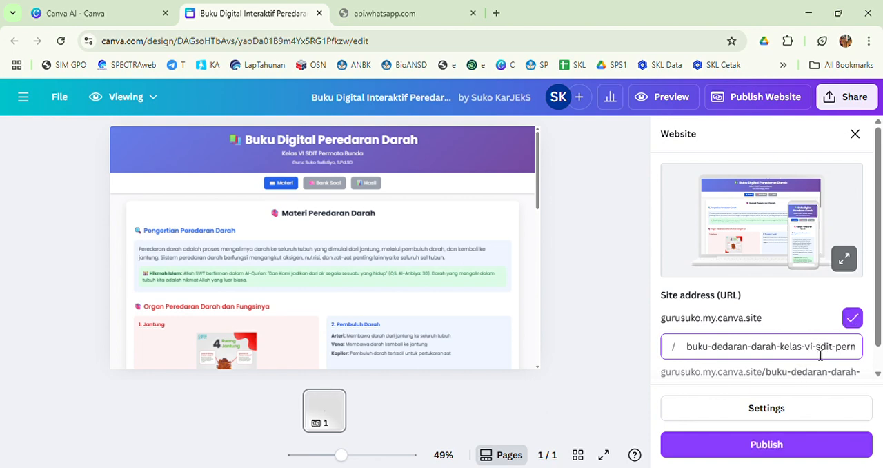
{"action": "type", "text": "p"}
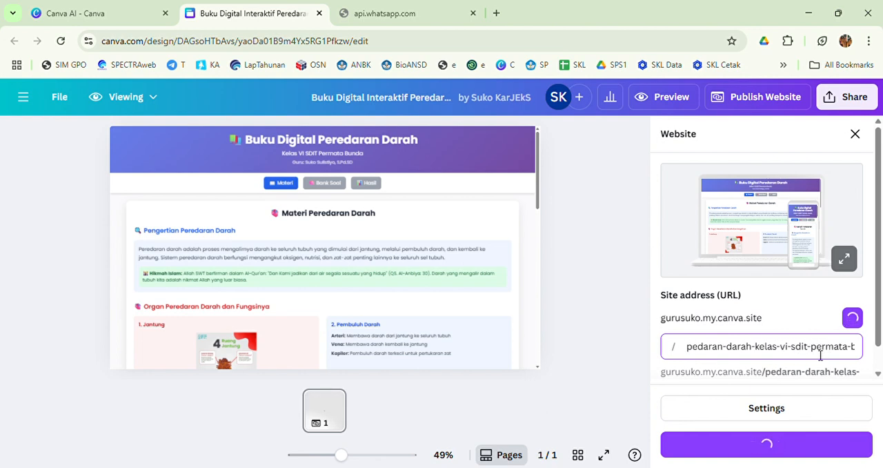
{"action": "type", "text": "e"}
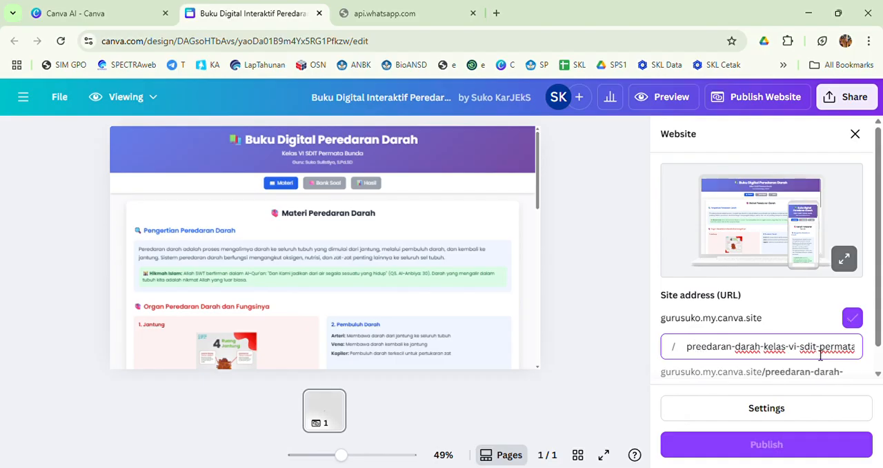
{"action": "type", "text": "r"}
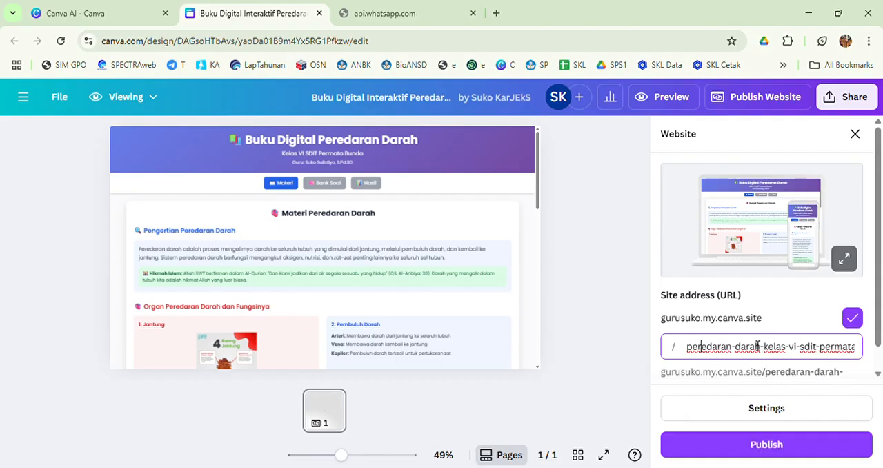
- Shorten the page path to "peredaran-darah-kelas-vi", try to publish the website and close the progress dialog
{"action": "left_click", "coordinate": [803, 352]}
{"action": "key", "text": "Delete"}
{"action": "key", "text": "Delete"}
{"action": "key", "text": "Delete"}
{"action": "key", "text": "Delete"}
{"action": "key", "text": "Delete"}
{"action": "key", "text": "Delete"}
{"action": "key", "text": "Delete"}
{"action": "key", "text": "Delete"}
{"action": "key", "text": "Delete"}
{"action": "key", "text": "Delete"}
{"action": "key", "text": "Delete"}
{"action": "key", "text": "Delete"}
{"action": "key", "text": "Delete"}
{"action": "key", "text": "Delete"}
{"action": "key", "text": "Delete"}
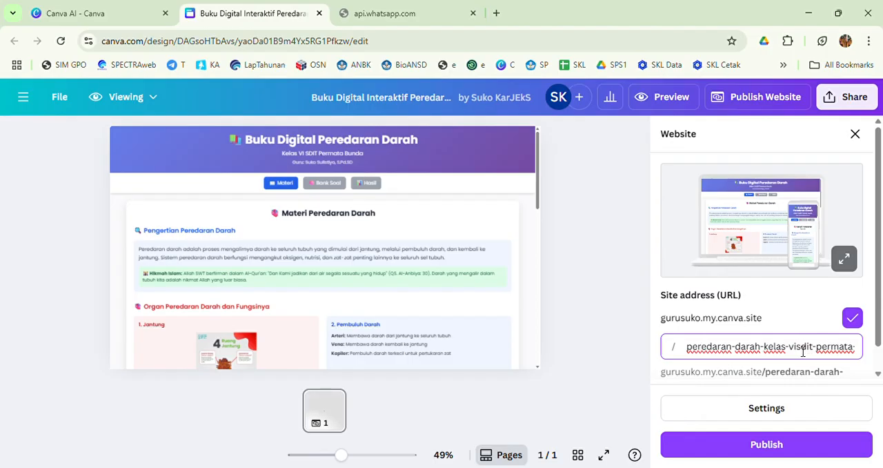
{"action": "key", "text": "Delete"}
{"action": "key", "text": "Delete"}
{"action": "key", "text": "Delete"}
{"action": "key", "text": "Delete"}
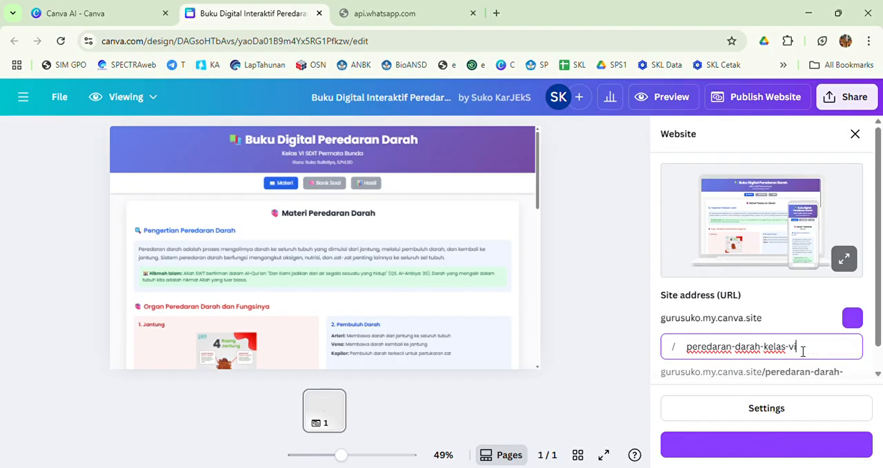
{"action": "left_click", "coordinate": [777, 447]}
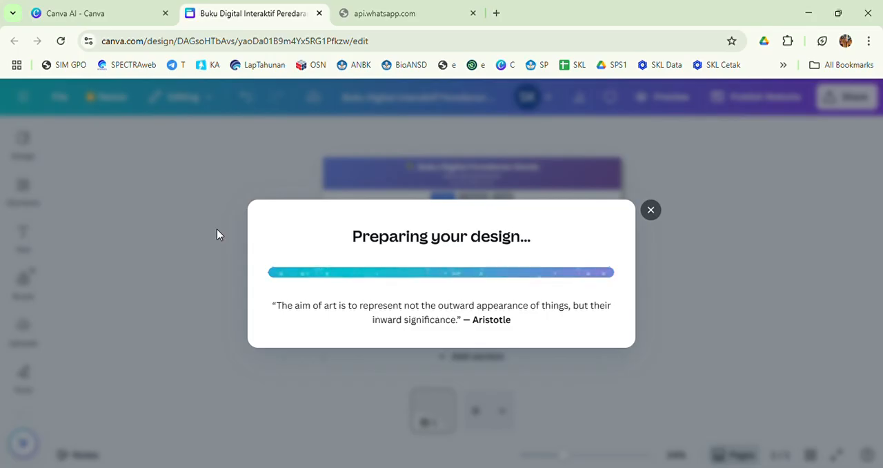
{"action": "left_click", "coordinate": [655, 214]}
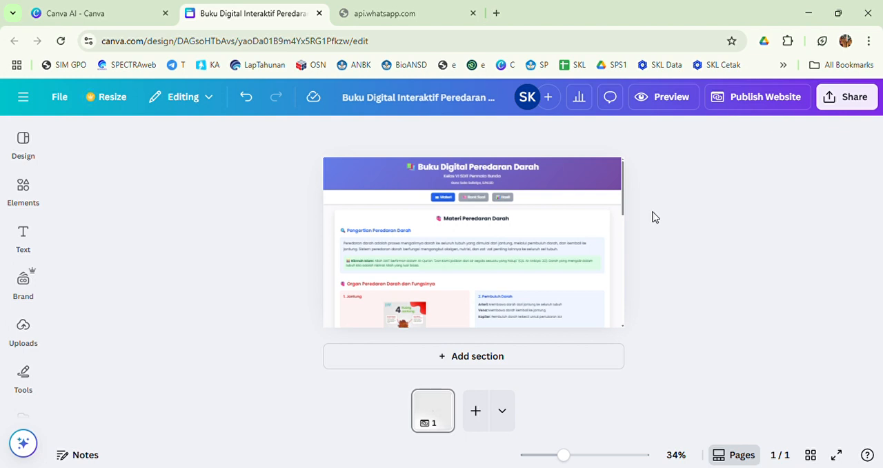
- Reopen the website publishing settings and remove "buku-digital-interaktif-" from the start of the page path
{"action": "left_click", "coordinate": [782, 98]}
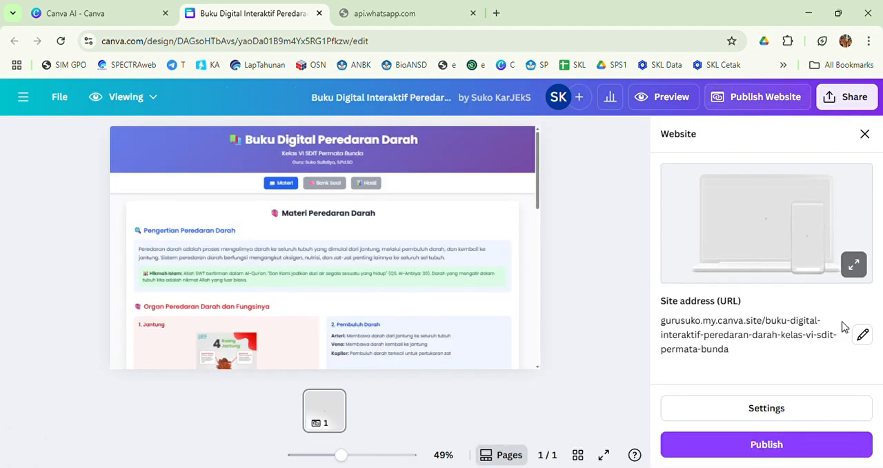
{"action": "left_click", "coordinate": [862, 336]}
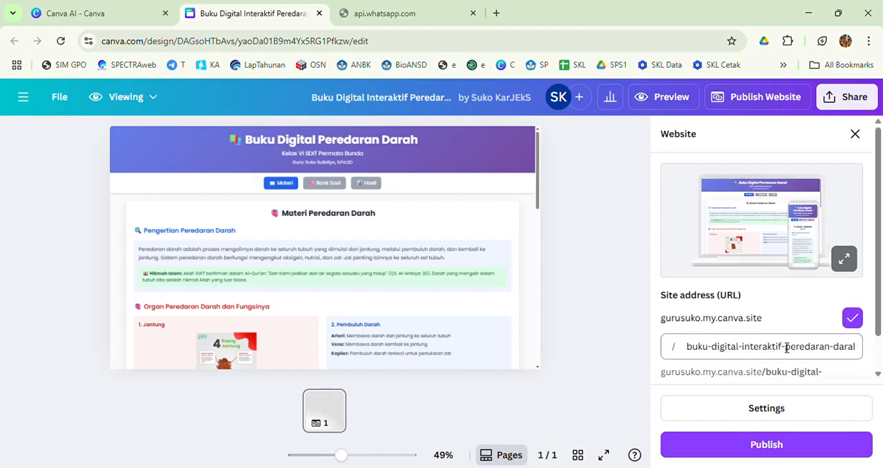
{"action": "left_click", "coordinate": [789, 353]}
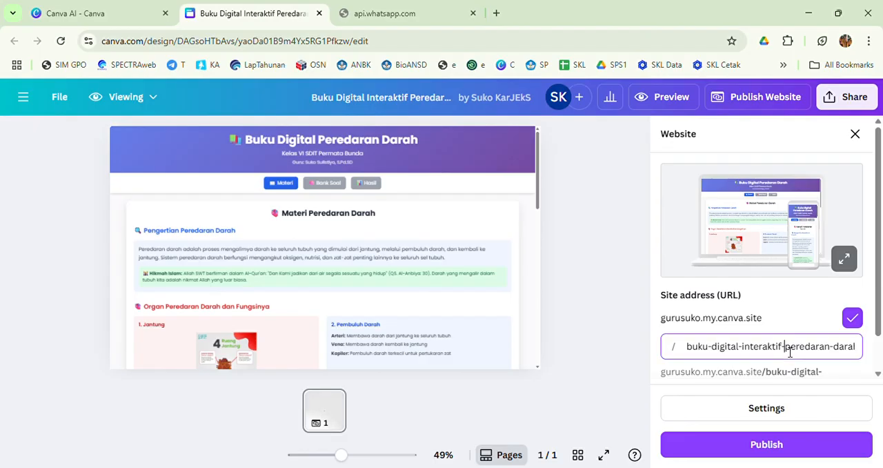
{"action": "key", "text": "BackSpace"}
{"action": "key", "text": "BackSpace"}
{"action": "key", "text": "BackSpace"}
{"action": "key", "text": "BackSpace"}
{"action": "key", "text": "BackSpace"}
{"action": "key", "text": "BackSpace"}
{"action": "key", "text": "BackSpace"}
{"action": "key", "text": "BackSpace"}
{"action": "key", "text": "BackSpace"}
{"action": "key", "text": "BackSpace"}
{"action": "key", "text": "BackSpace"}
{"action": "key", "text": "BackSpace"}
{"action": "key", "text": "BackSpace"}
{"action": "key", "text": "BackSpace"}
{"action": "key", "text": "BackSpace"}
{"action": "key", "text": "BackSpace"}
{"action": "key", "text": "BackSpace"}
{"action": "key", "text": "BackSpace"}
{"action": "key", "text": "BackSpace"}
{"action": "key", "text": "BackSpace"}
{"action": "key", "text": "BackSpace"}
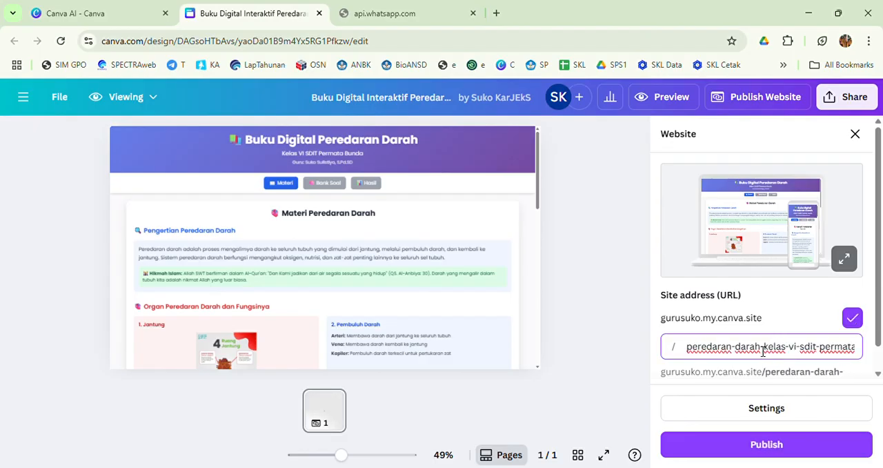
- Cut the page path down to "peredaran-darah", try to publish the website and close the progress dialog
{"action": "left_click", "coordinate": [761, 351]}
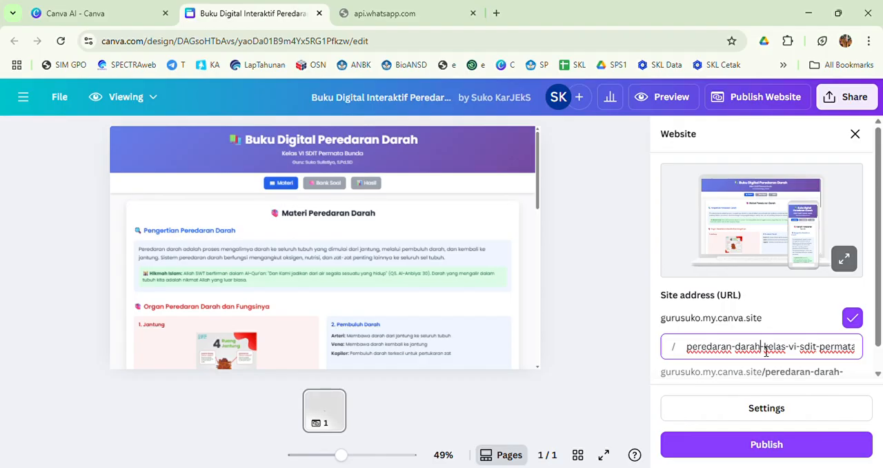
{"action": "key", "text": "BackSpace"}
{"action": "key", "text": "Delete"}
{"action": "key", "text": "Delete"}
{"action": "key", "text": "Delete"}
{"action": "key", "text": "Delete"}
{"action": "key", "text": "Delete"}
{"action": "key", "text": "Delete"}
{"action": "key", "text": "Delete"}
{"action": "key", "text": "Delete"}
{"action": "key", "text": "Delete"}
{"action": "key", "text": "Delete"}
{"action": "key", "text": "Delete"}
{"action": "key", "text": "Delete"}
{"action": "key", "text": "Delete"}
{"action": "key", "text": "Delete"}
{"action": "key", "text": "Delete"}
{"action": "key", "text": "Delete"}
{"action": "key", "text": "Delete"}
{"action": "key", "text": "Delete"}
{"action": "key", "text": "Delete"}
{"action": "key", "text": "Delete"}
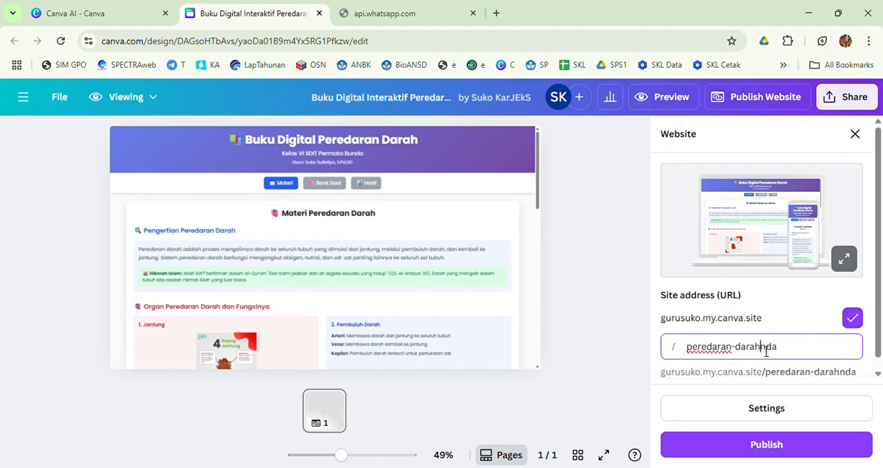
{"action": "left_click", "coordinate": [770, 445]}
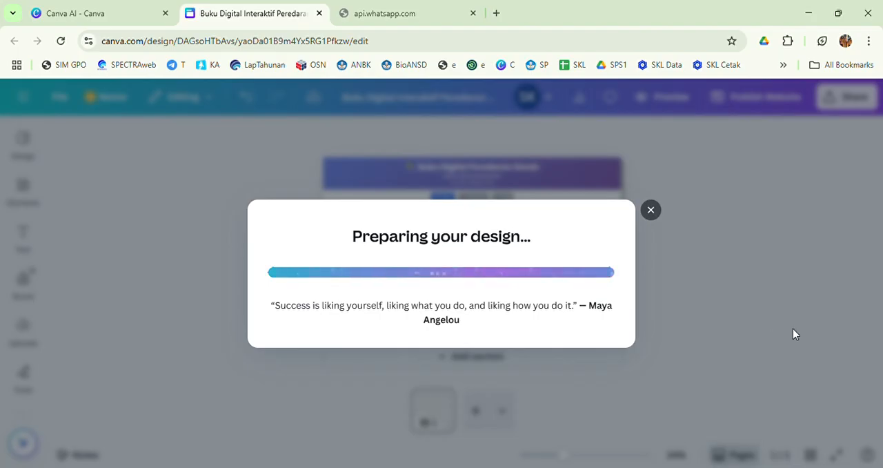
{"action": "left_click", "coordinate": [651, 210]}
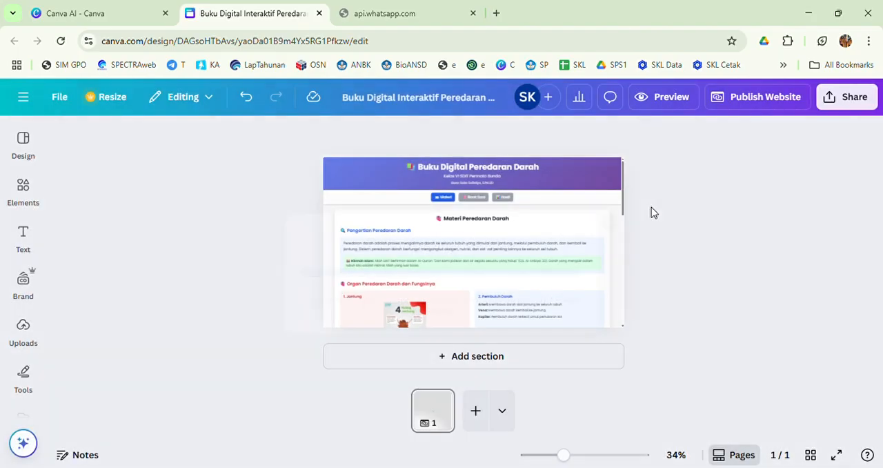
- Try to publish the website with the default page path and dismiss the resulting dialog
{"action": "left_click", "coordinate": [774, 100]}
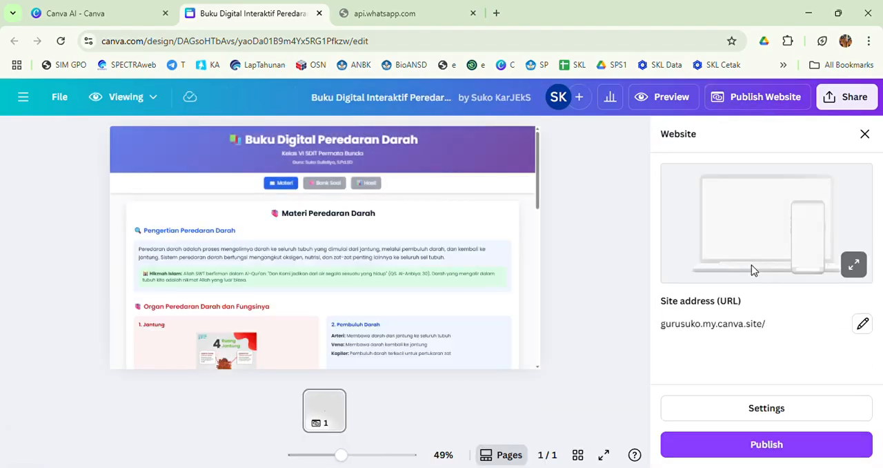
{"action": "left_click", "coordinate": [767, 445]}
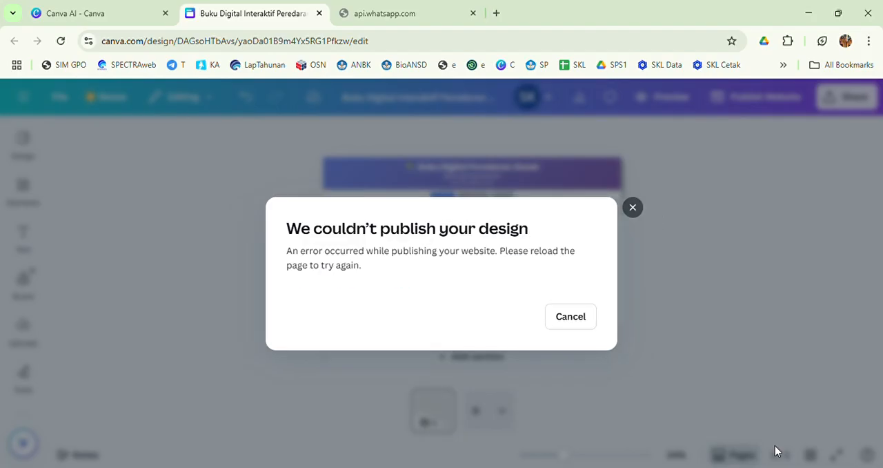
{"action": "left_click", "coordinate": [632, 208]}
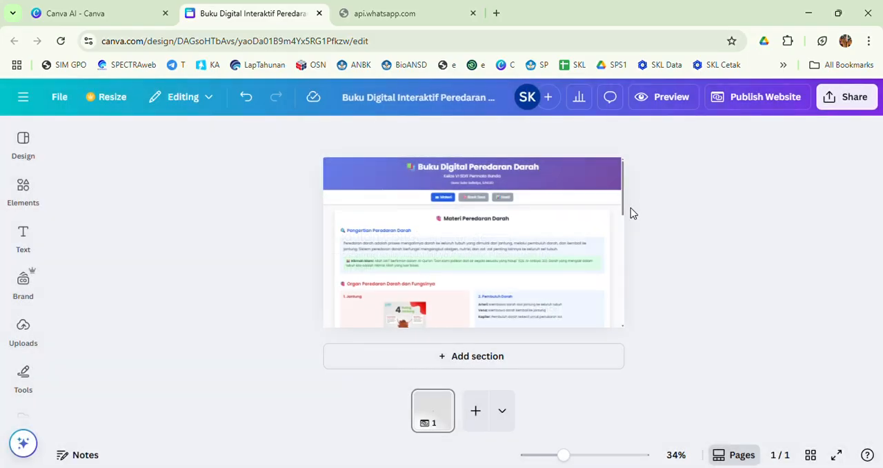